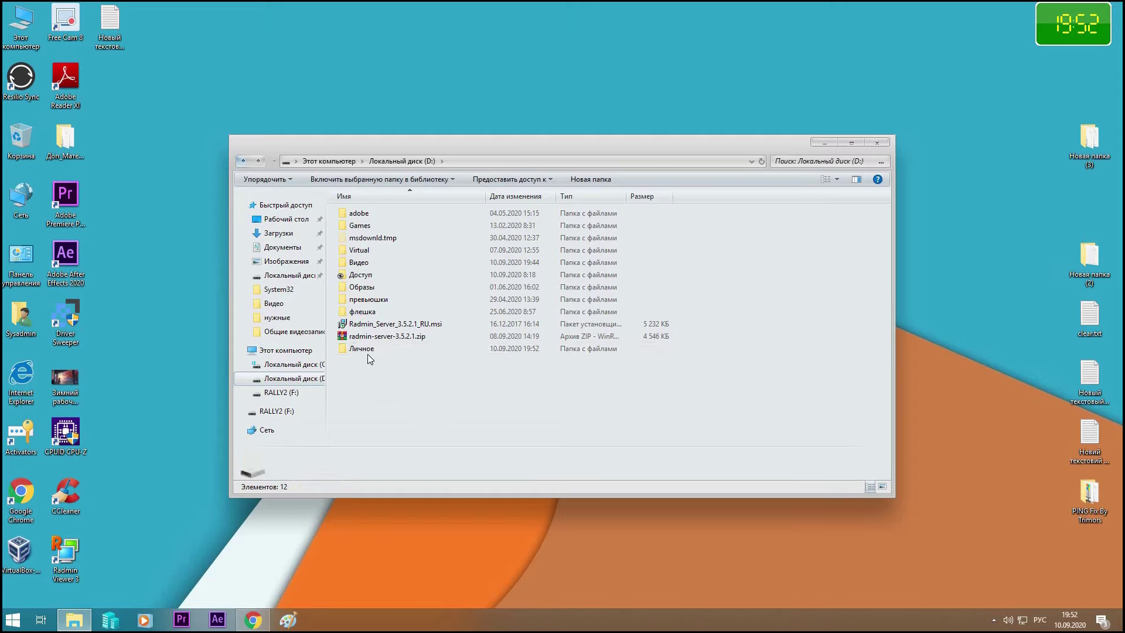
Open the Личное folder and create a new text document with the default name
{"action": "double_click", "coordinate": [369, 350]}
{"action": "right_click", "coordinate": [374, 250]}
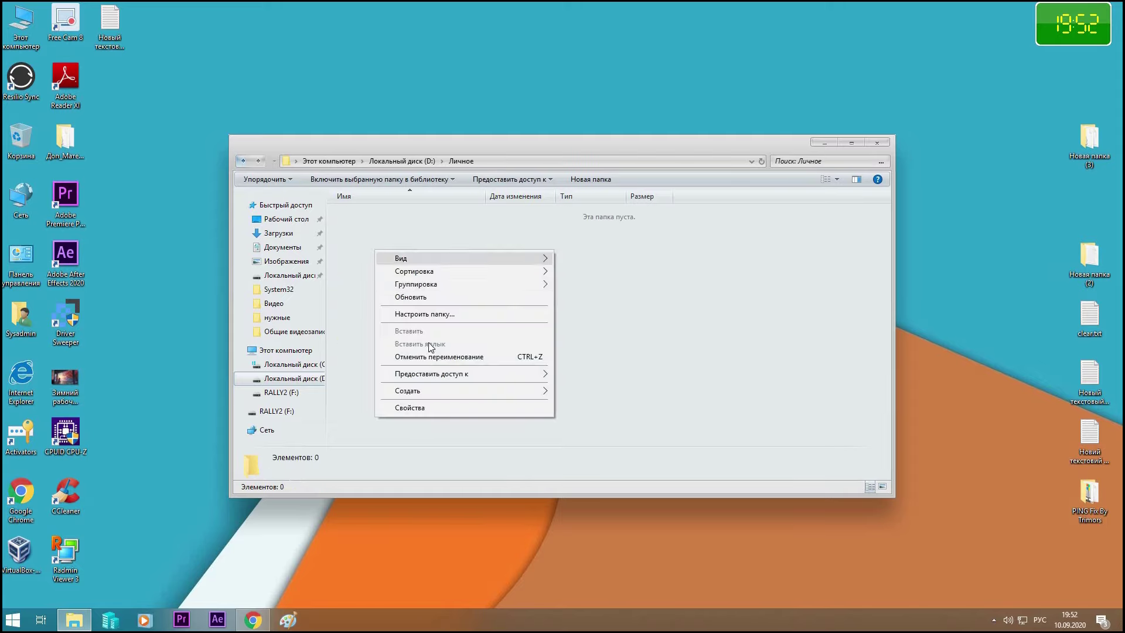
{"action": "mouse_move", "coordinate": [453, 393]}
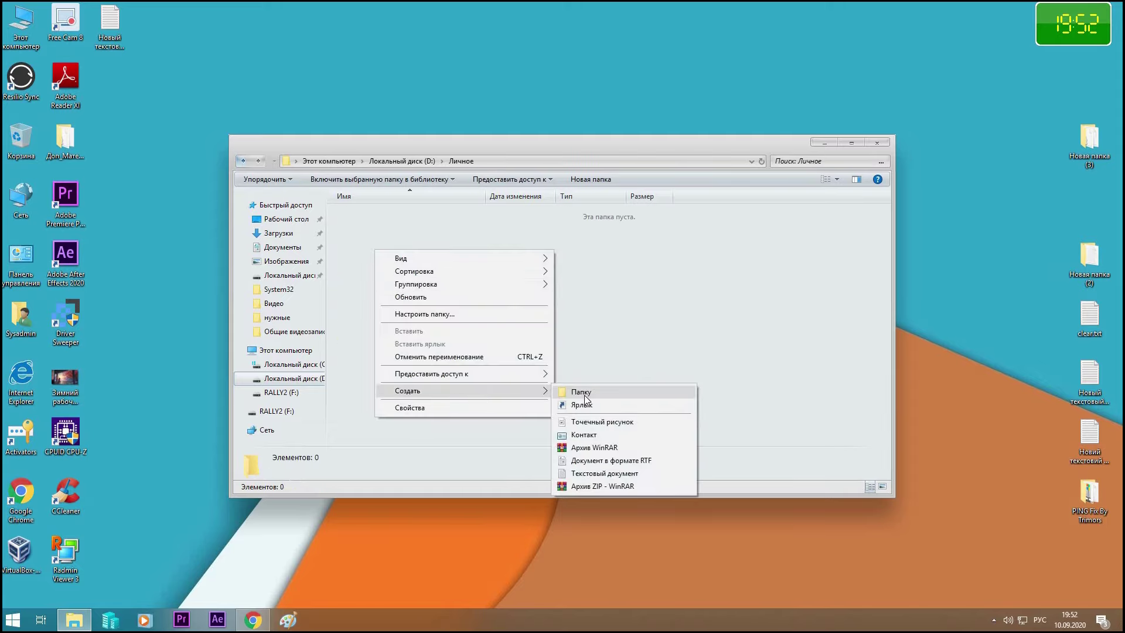
{"action": "left_click", "coordinate": [589, 474]}
Open Новый текстовый документ.txt in Notepad and paste the folder-locker batch script
{"action": "left_click", "coordinate": [545, 372]}
{"action": "double_click", "coordinate": [378, 217]}
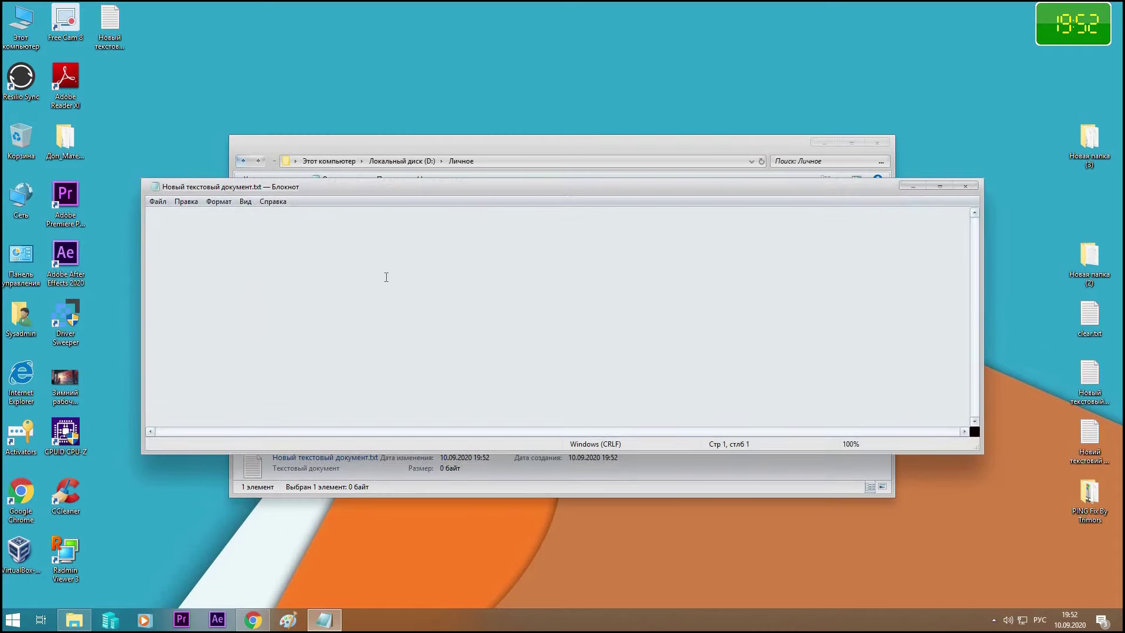
{"action": "key", "text": "ctrl+v"}
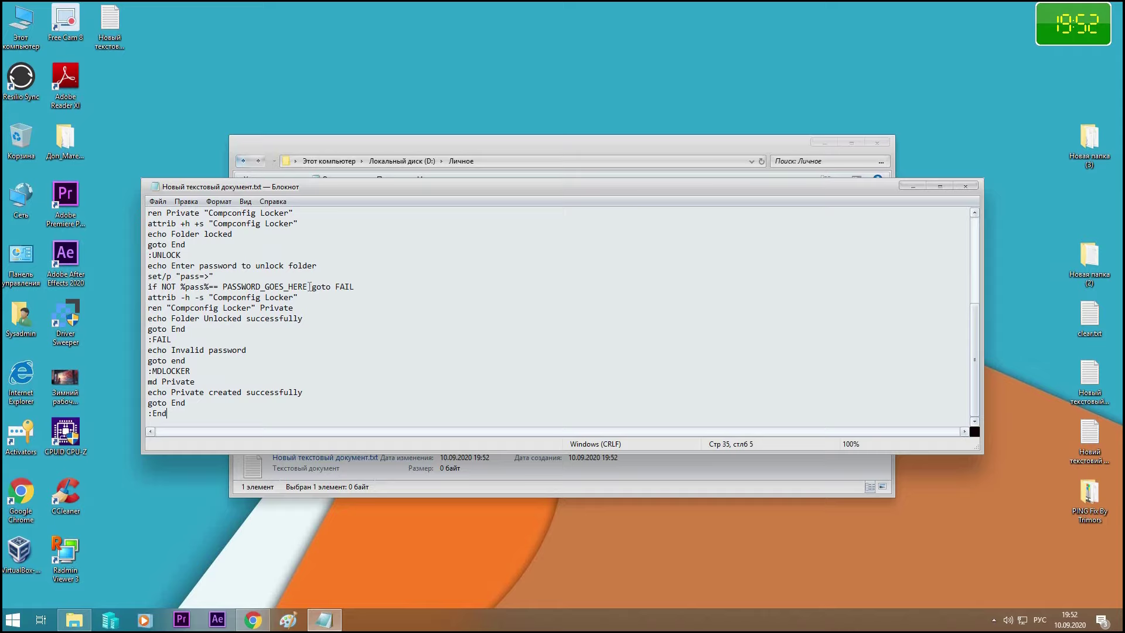
Replace PASSWORD_GOES_HERE with a custom password, then close Notepad and save the changes
{"action": "left_click_drag", "start_coordinate": [309, 286], "coordinate": [221, 287]}
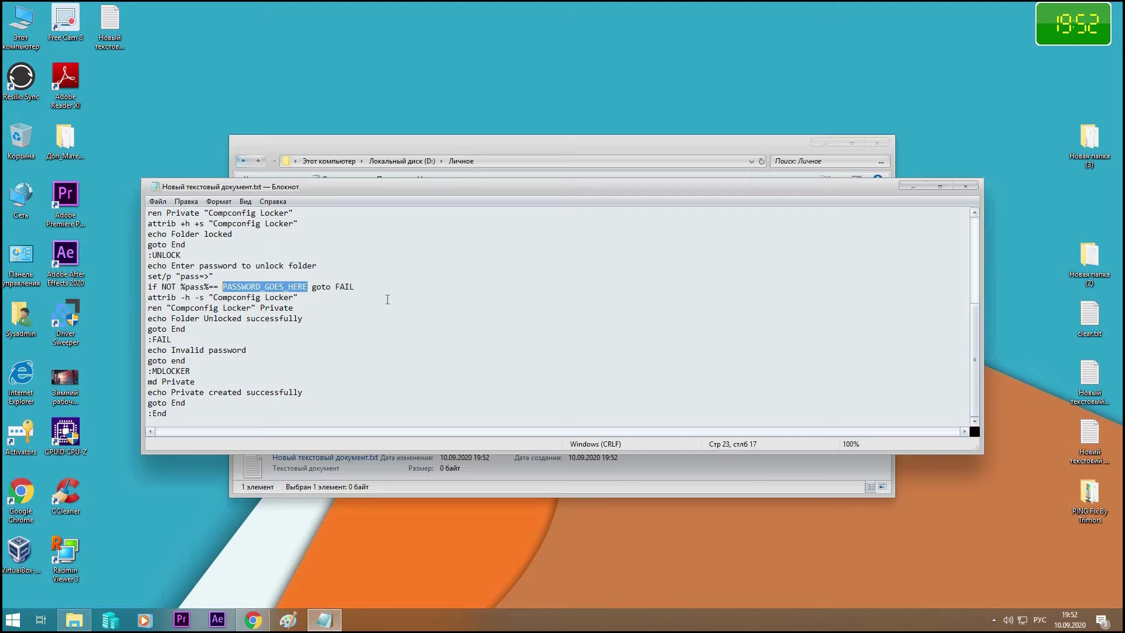
{"action": "key", "text": "BackSpace"}
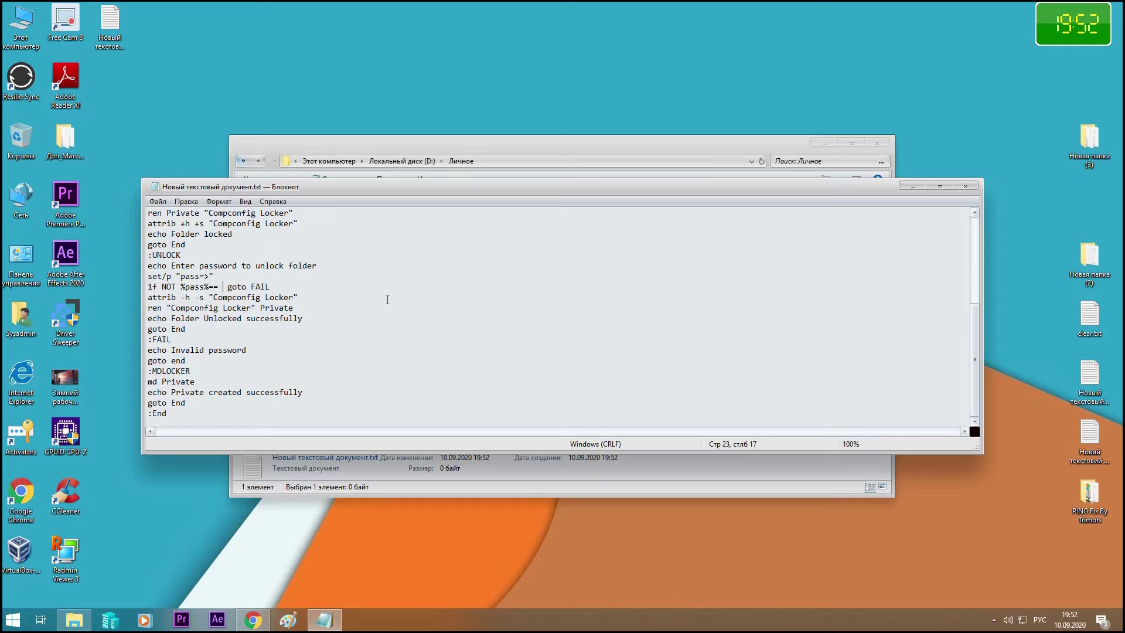
{"action": "type", "text": "123123123"}
{"action": "left_click", "coordinate": [967, 188]}
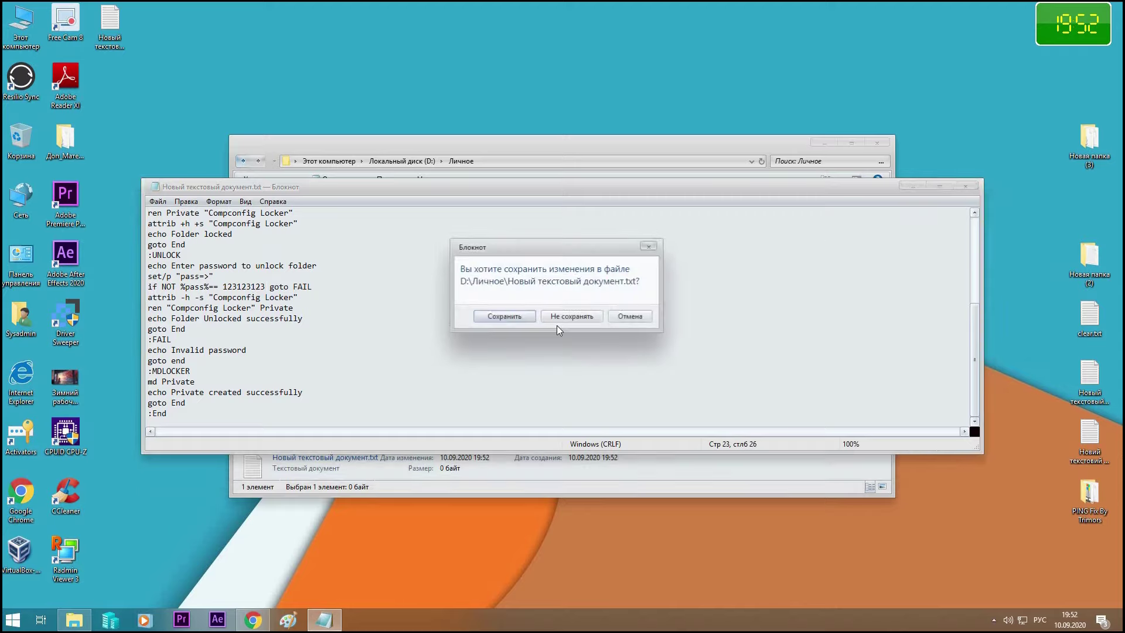
{"action": "left_click", "coordinate": [506, 316]}
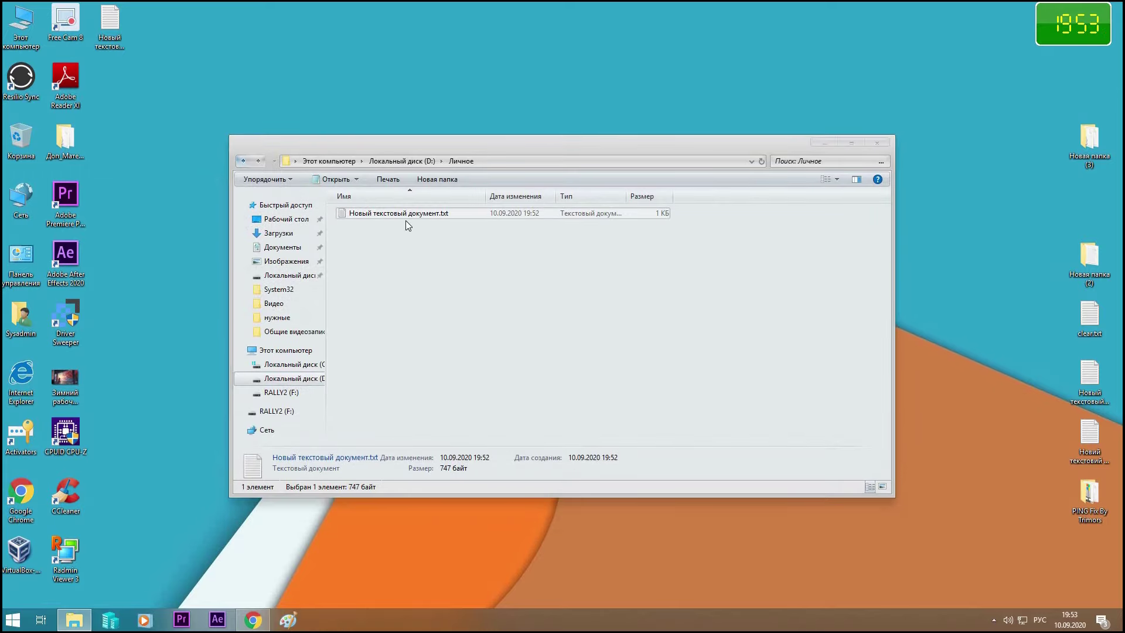
Start renaming Новый текстовый документ.txt, cancel it, and open the Упорядочить menu
{"action": "left_click", "coordinate": [452, 213]}
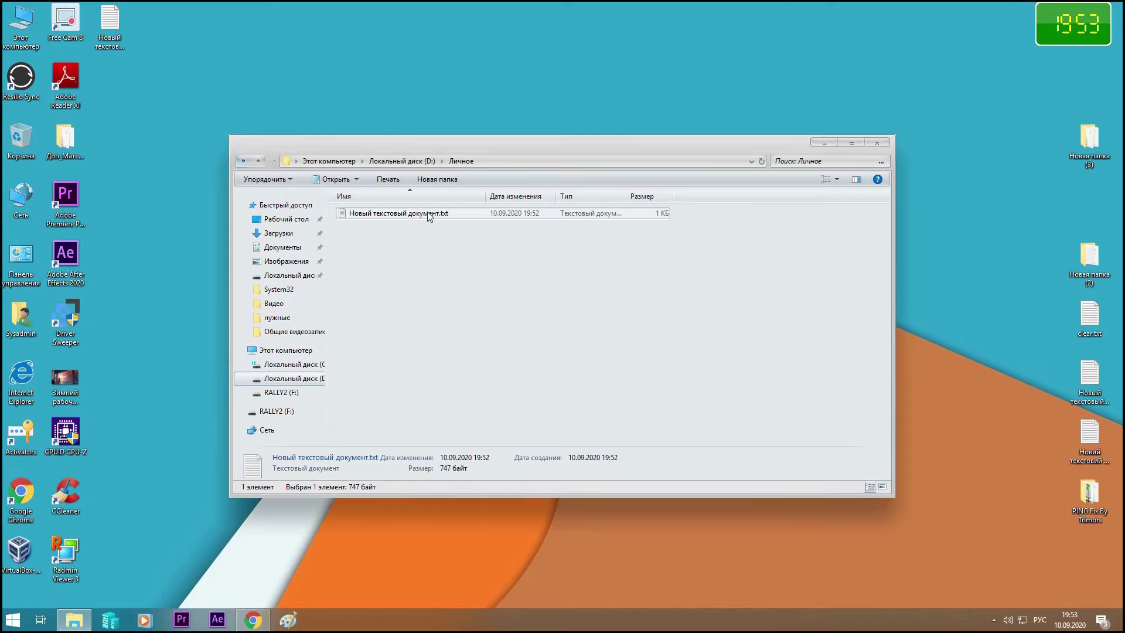
{"action": "left_click", "coordinate": [427, 212]}
{"action": "left_click", "coordinate": [456, 213]}
{"action": "left_click_drag", "start_coordinate": [456, 214], "coordinate": [437, 213]}
{"action": "key", "text": "Return"}
{"action": "left_click", "coordinate": [287, 180]}
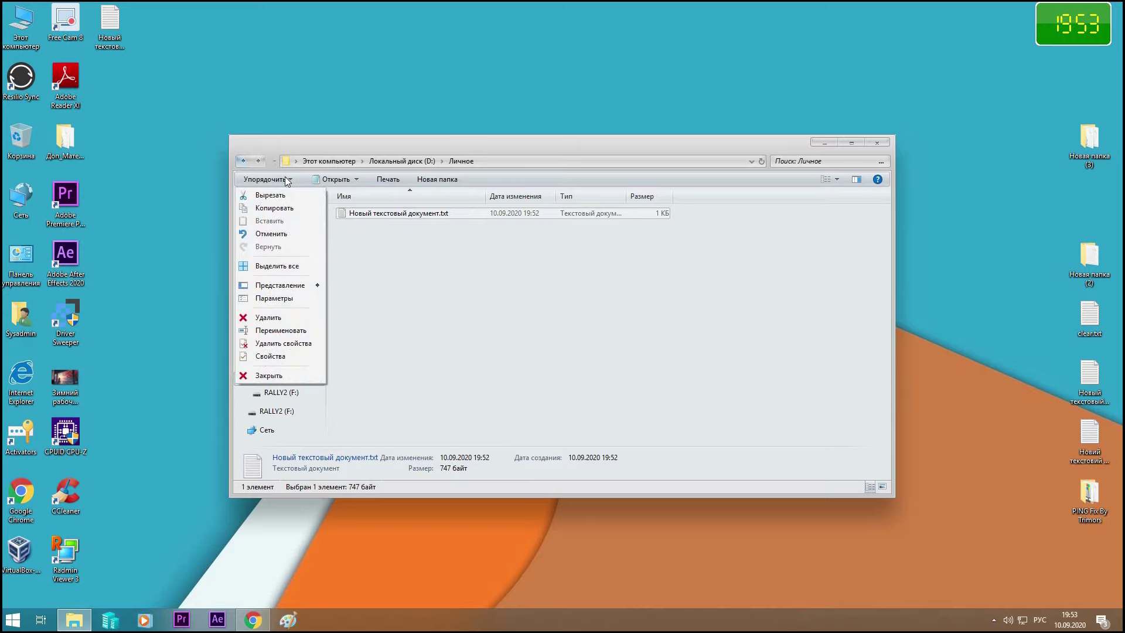
In Параметры > Вид, uncheck 'Скрывать расширения для зарегистрированных типов файлов' and apply with OK
{"action": "left_click", "coordinate": [280, 300]}
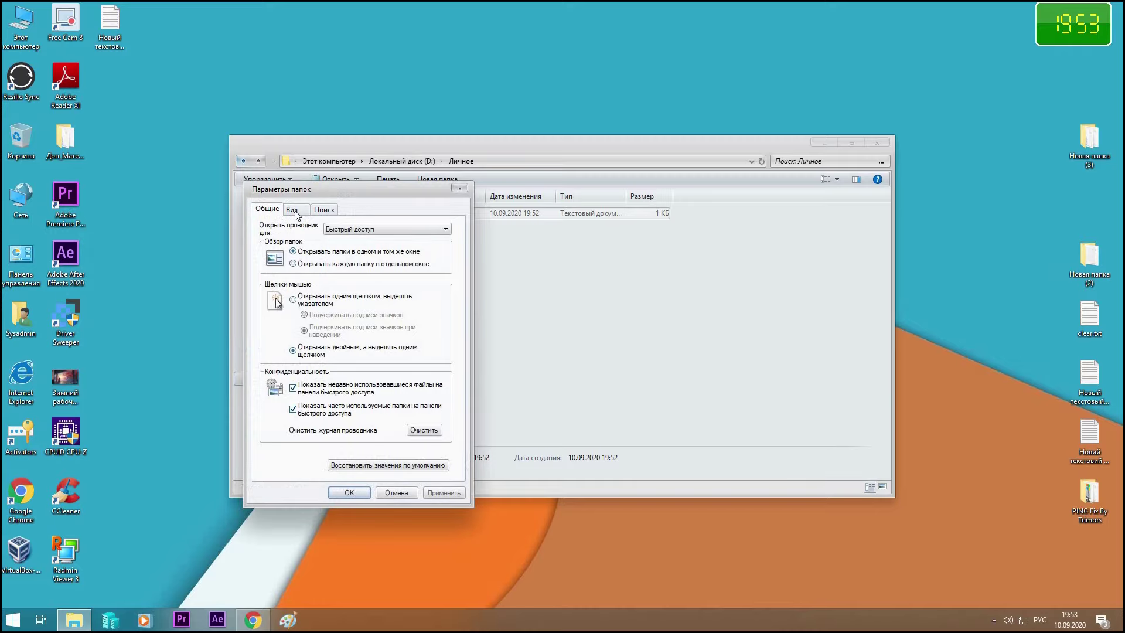
{"action": "left_click", "coordinate": [295, 211]}
{"action": "scroll", "coordinate": [439, 385], "scroll_direction": "down", "scroll_amount": 5}
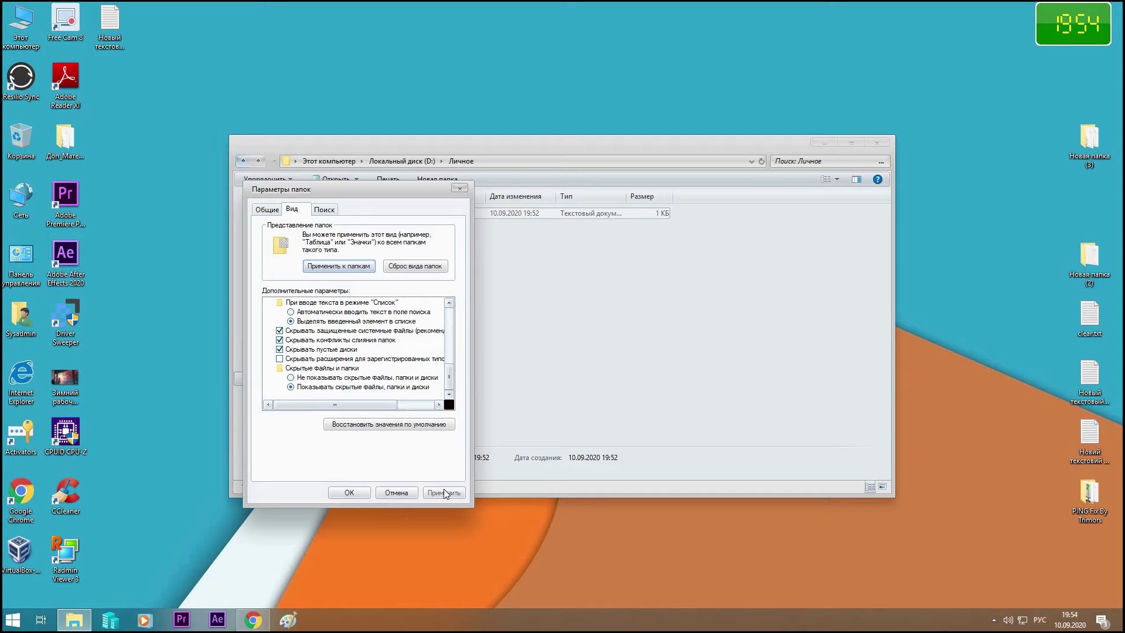
{"action": "left_click", "coordinate": [348, 493]}
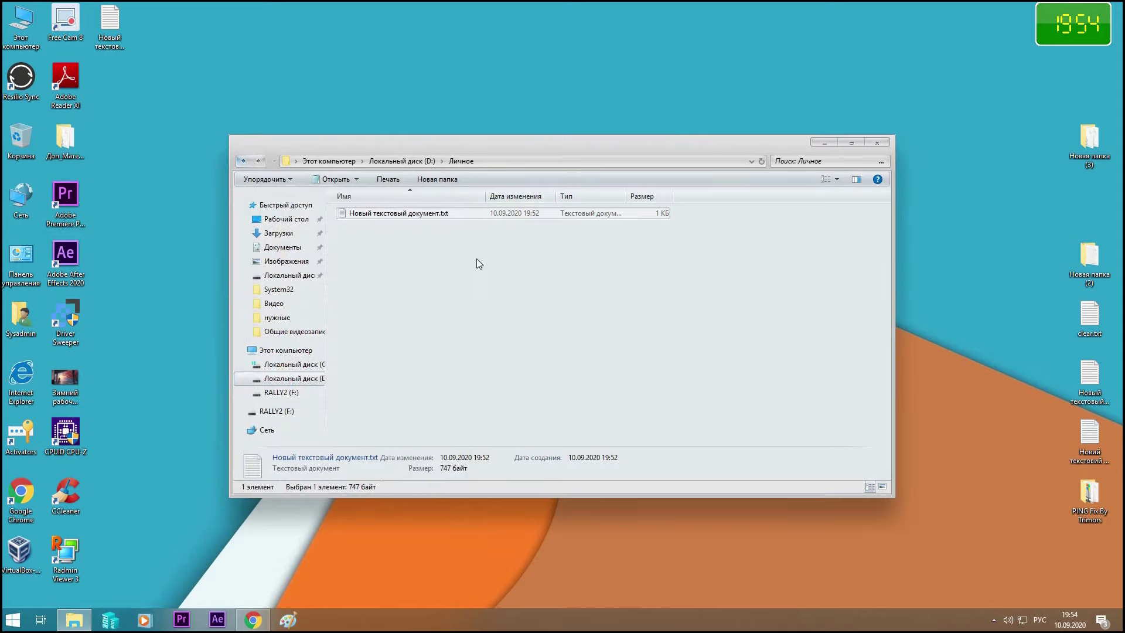
Rename the text file, extension included, to locker.bat
{"action": "left_click", "coordinate": [449, 213]}
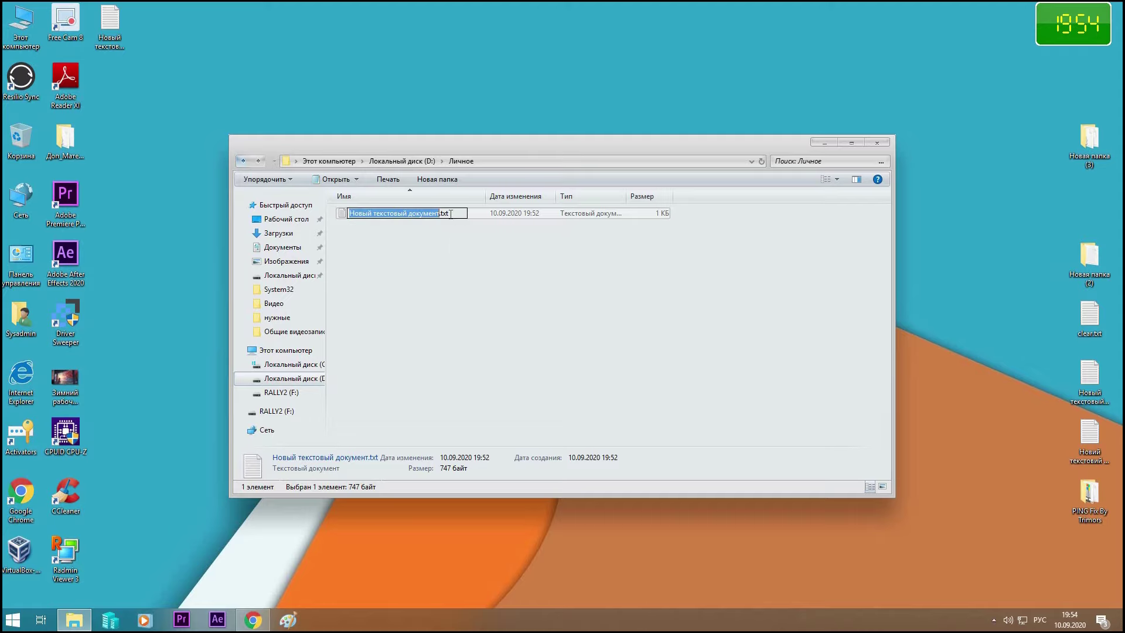
{"action": "left_click", "coordinate": [450, 213]}
{"action": "left_click_drag", "start_coordinate": [450, 214], "coordinate": [355, 209]}
{"action": "key", "text": "BackSpace"}
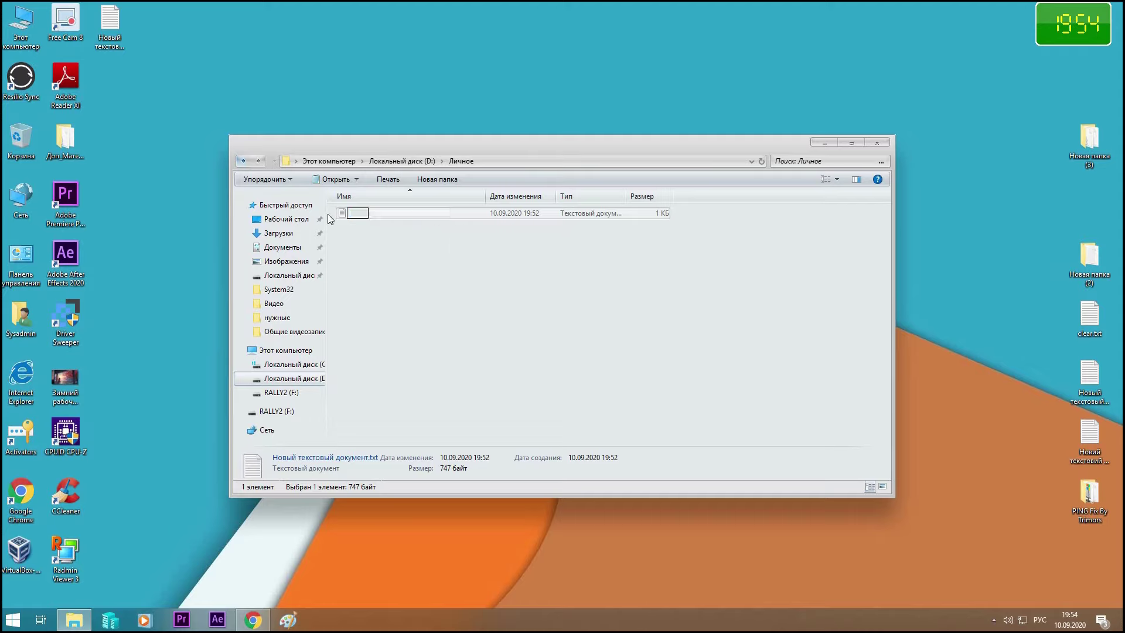
{"action": "type", "text": "locker.bat"}
{"action": "key", "text": "Return"}
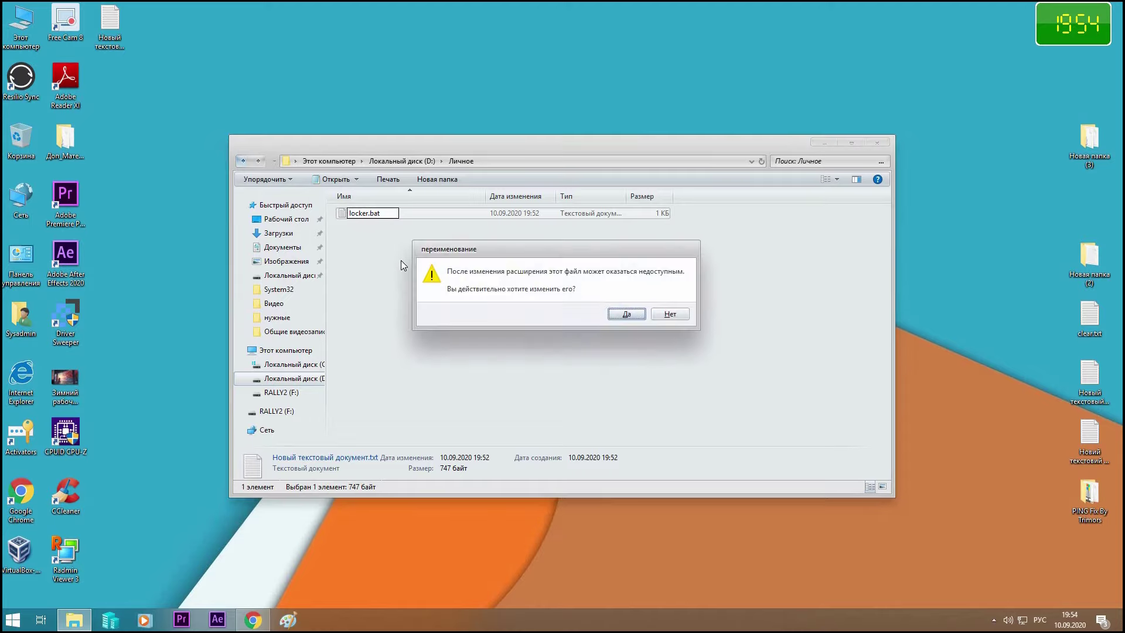
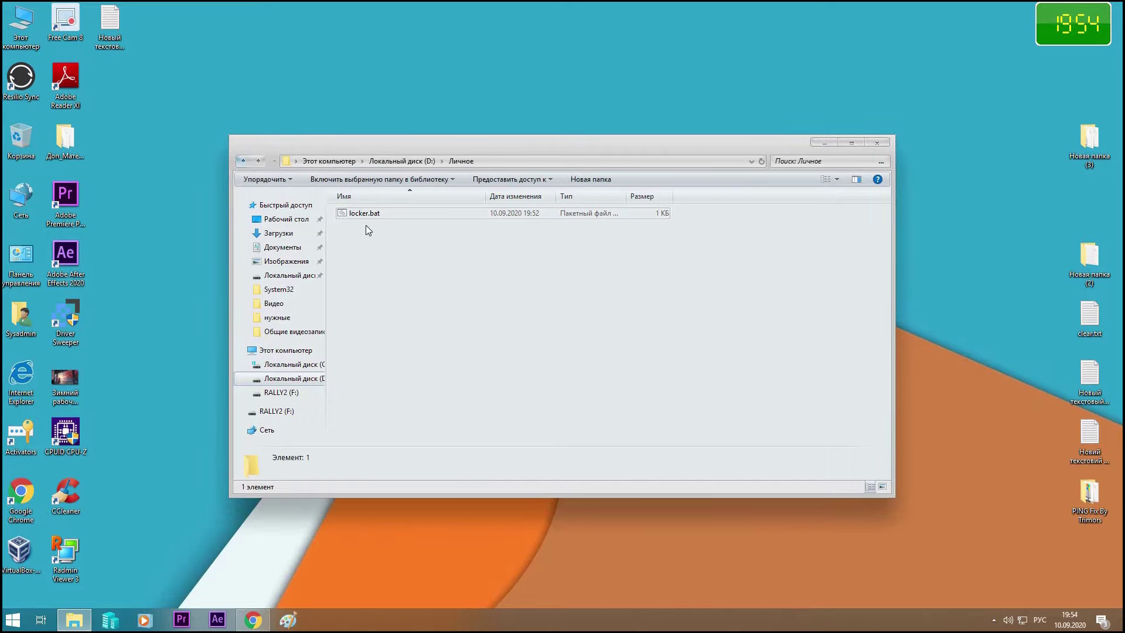
Run locker.bat to create the Private folder, then open Private
{"action": "left_click", "coordinate": [366, 214]}
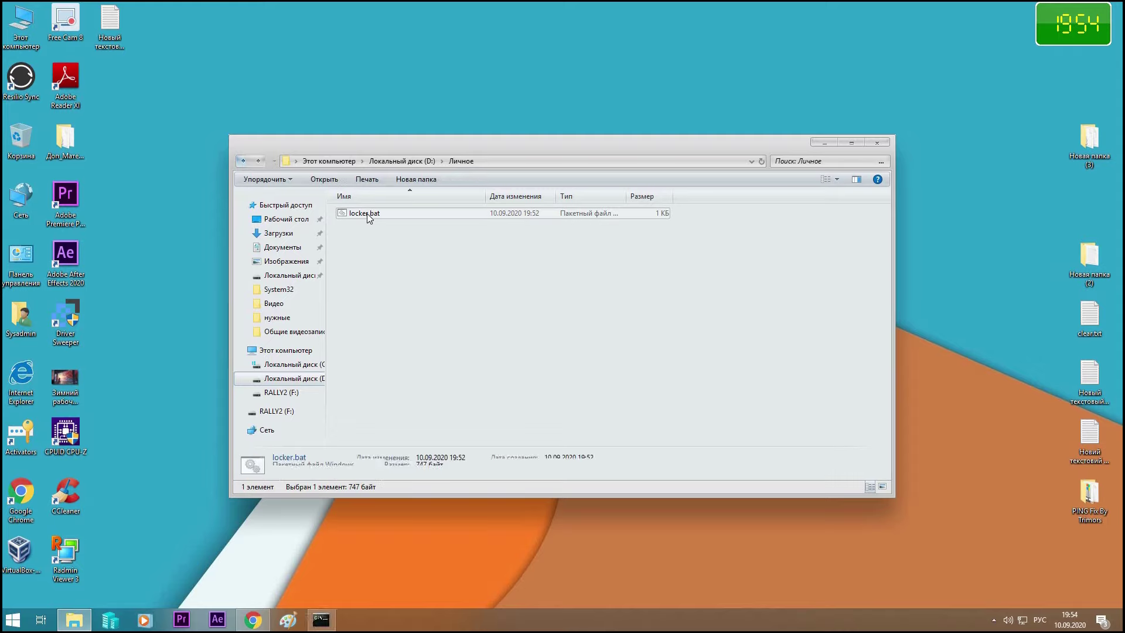
{"action": "double_click", "coordinate": [367, 214]}
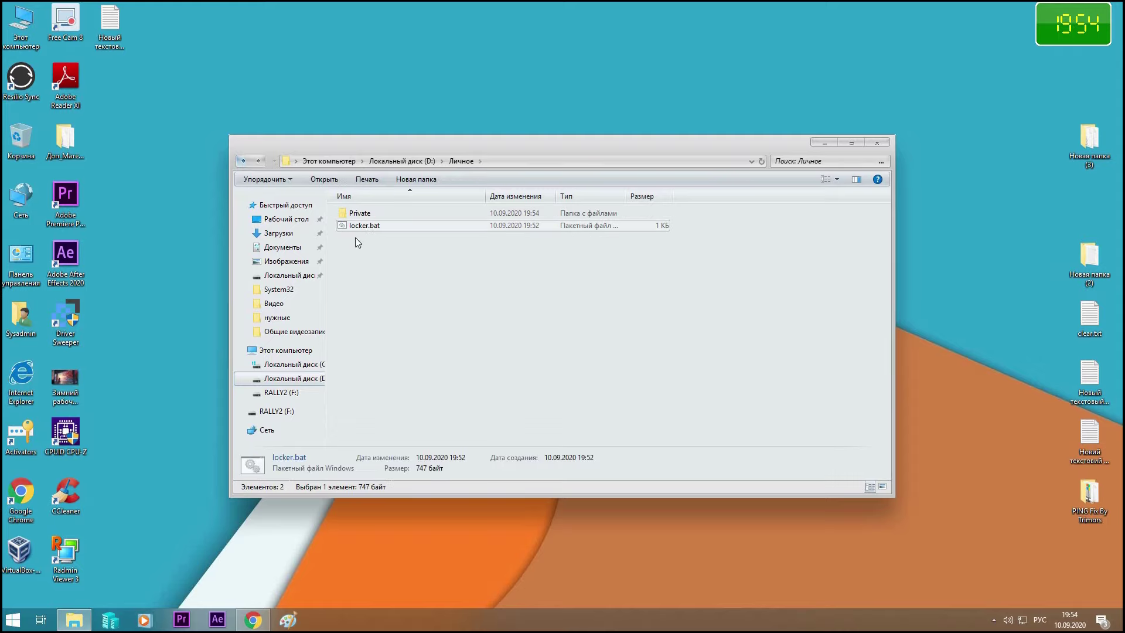
{"action": "double_click", "coordinate": [360, 215]}
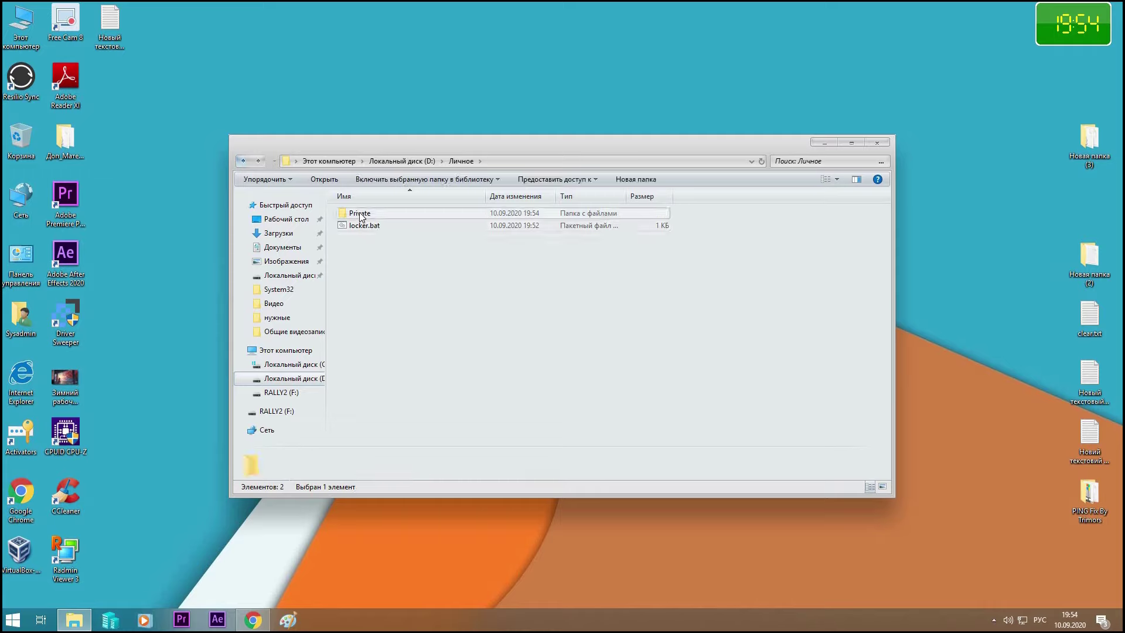
Move the desktop folder Новая папка (3) into Private, then return to Личное
{"action": "left_click", "coordinate": [98, 43]}
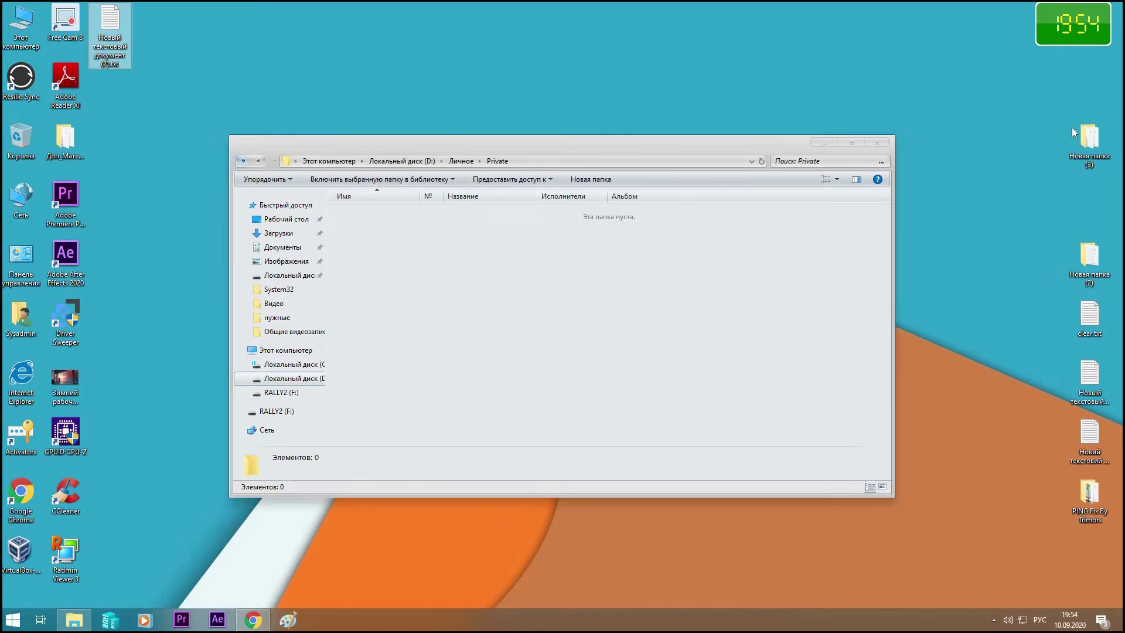
{"action": "double_click", "coordinate": [1090, 134]}
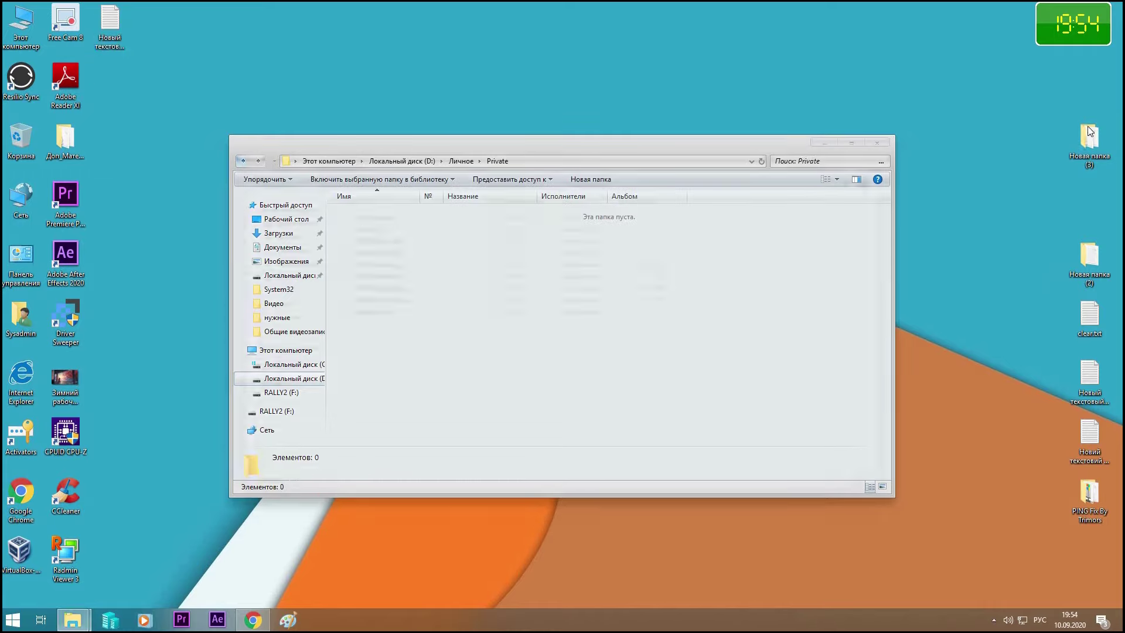
{"action": "left_click", "coordinate": [877, 143]}
{"action": "left_click_drag", "start_coordinate": [1090, 136], "coordinate": [486, 286]}
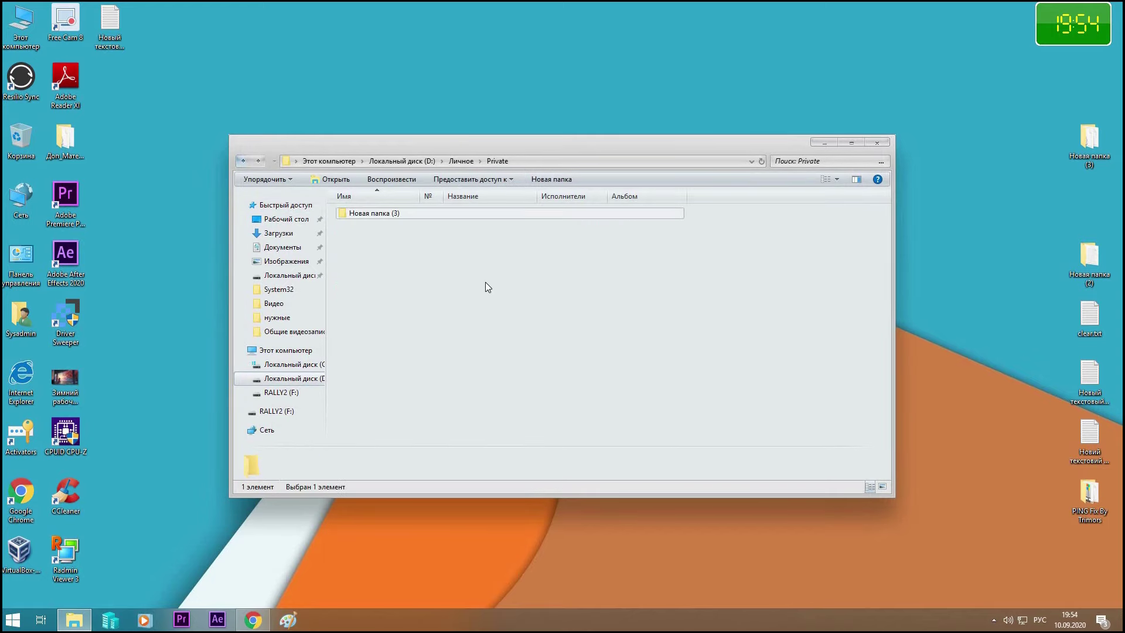
{"action": "left_click", "coordinate": [243, 161]}
{"action": "left_click", "coordinate": [376, 254]}
Run locker.bat and answer y at the lock prompt to hide Private
{"action": "double_click", "coordinate": [361, 226]}
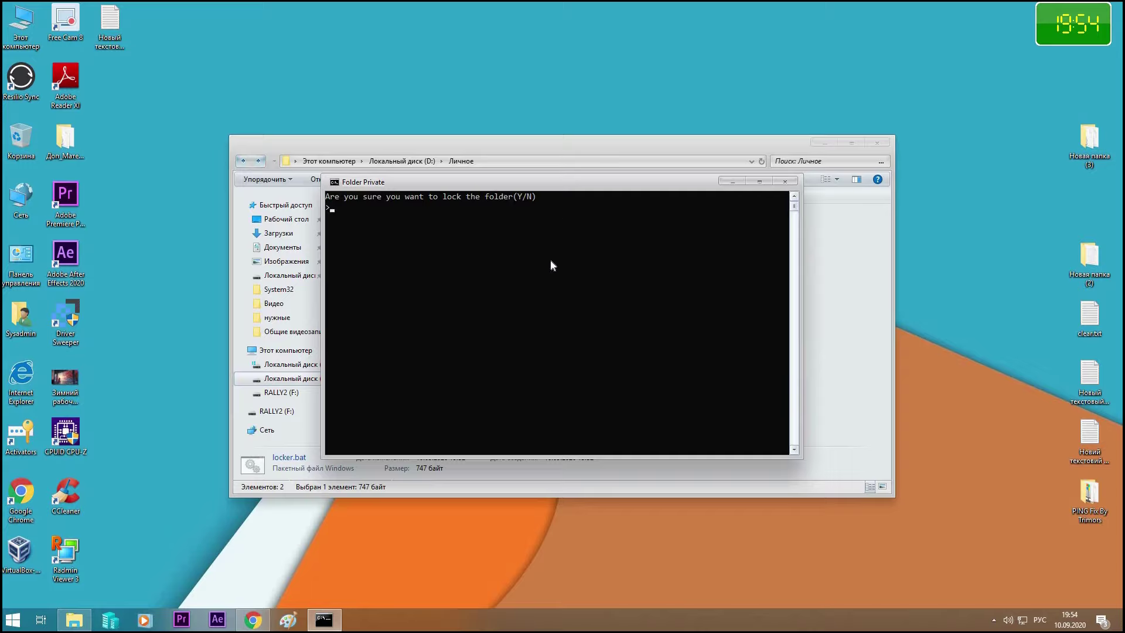
{"action": "key", "text": "alt+shift"}
{"action": "type", "text": "y"}
{"action": "key", "text": "Return"}
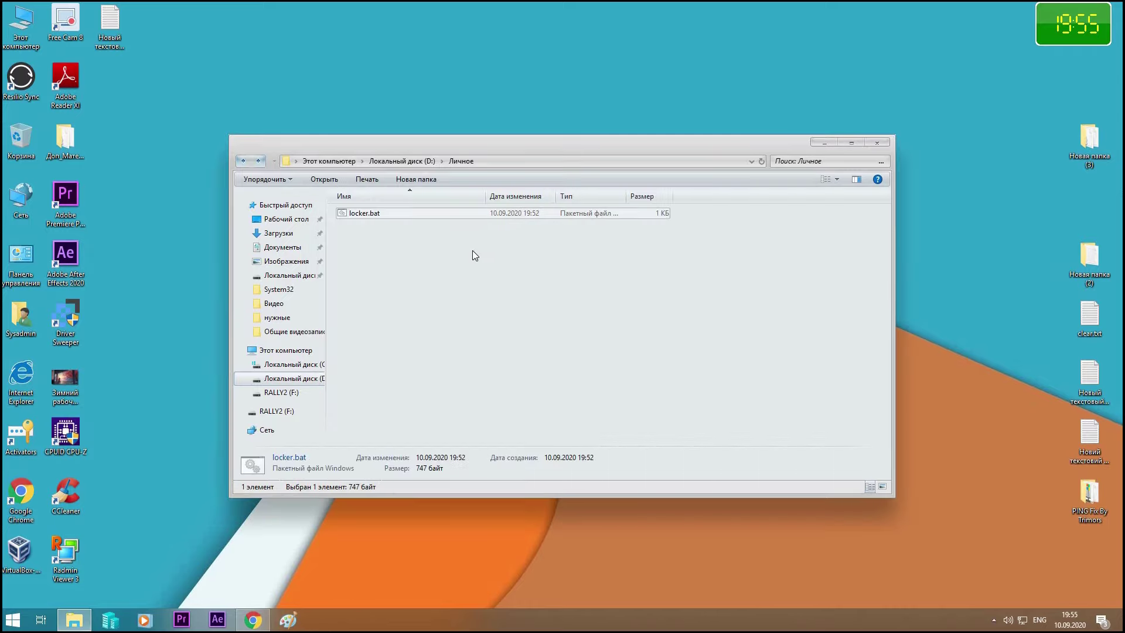
{"action": "left_click", "coordinate": [447, 236]}
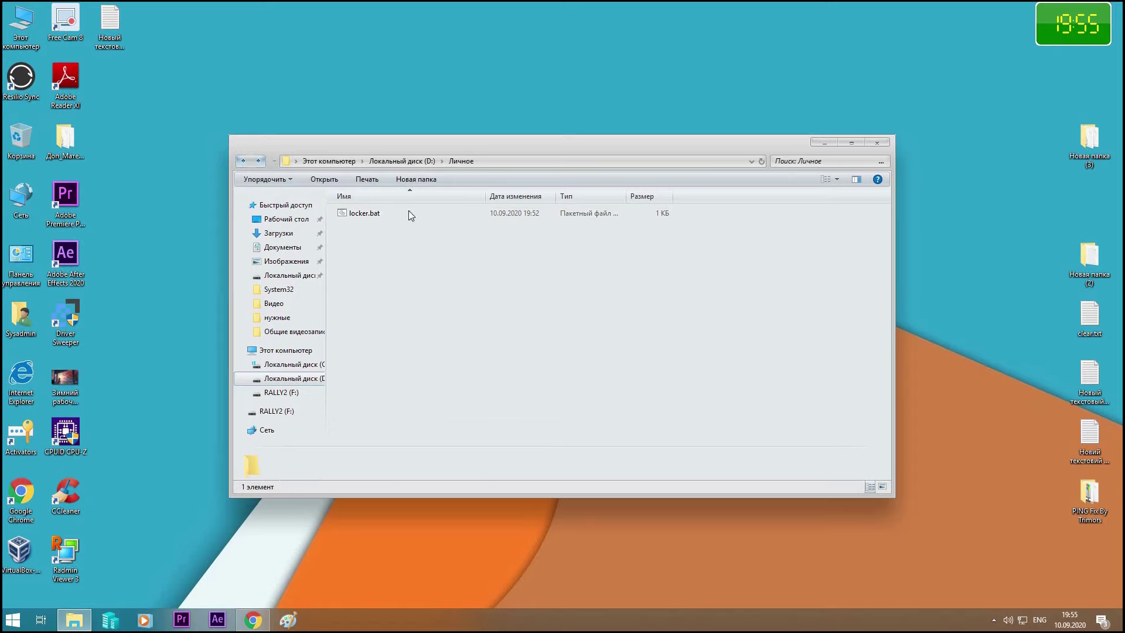
{"action": "left_click", "coordinate": [240, 161]}
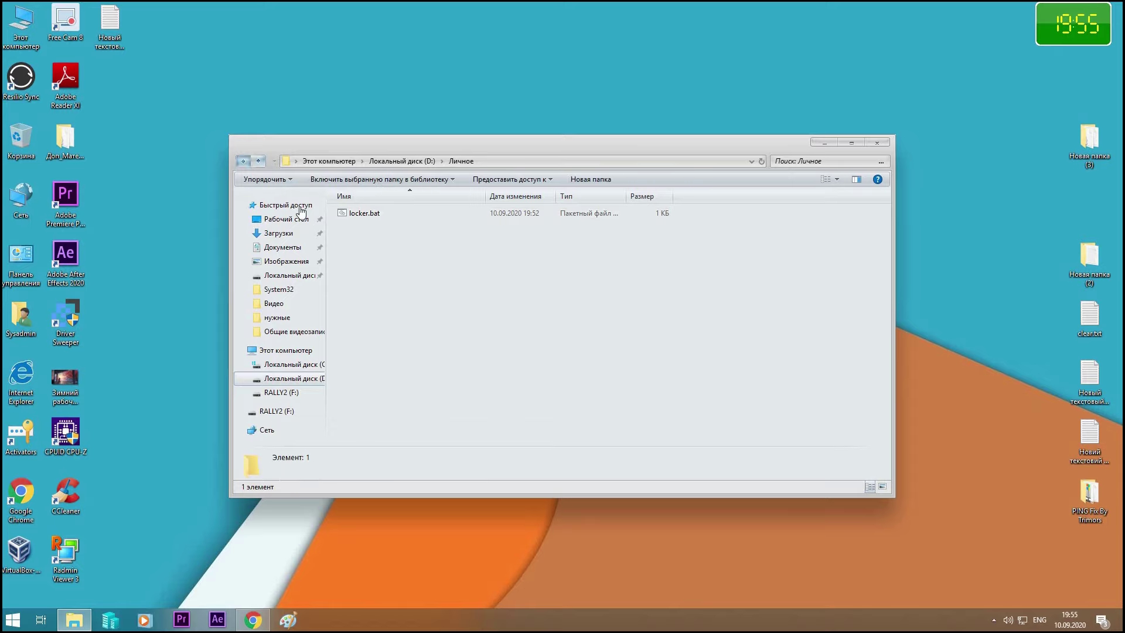
{"action": "right_click", "coordinate": [368, 290]}
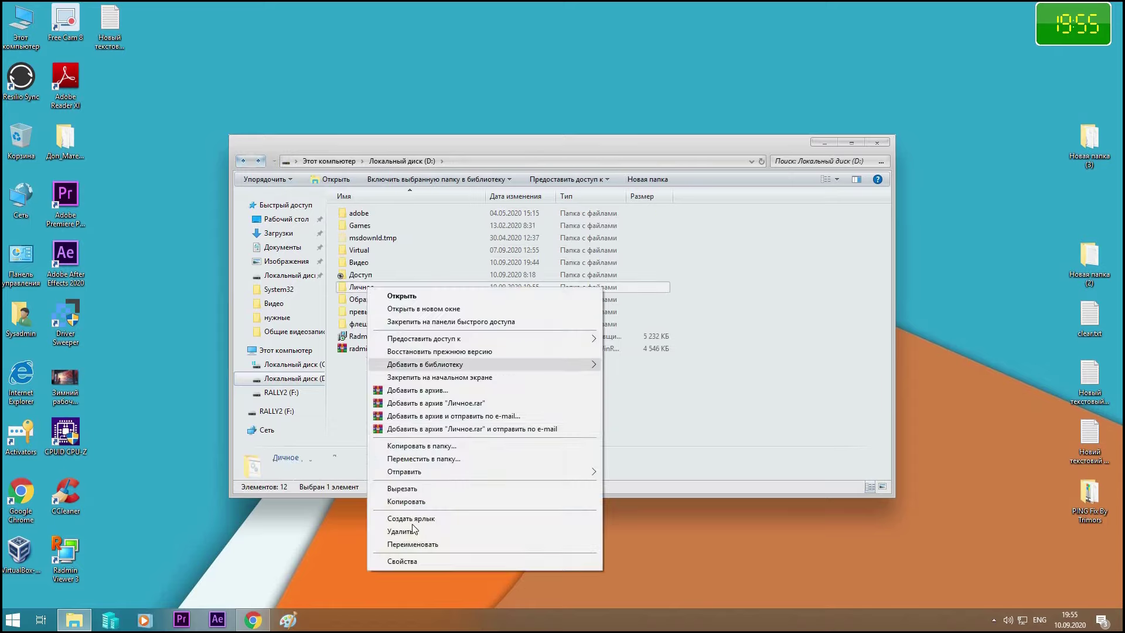
{"action": "left_click", "coordinate": [409, 559]}
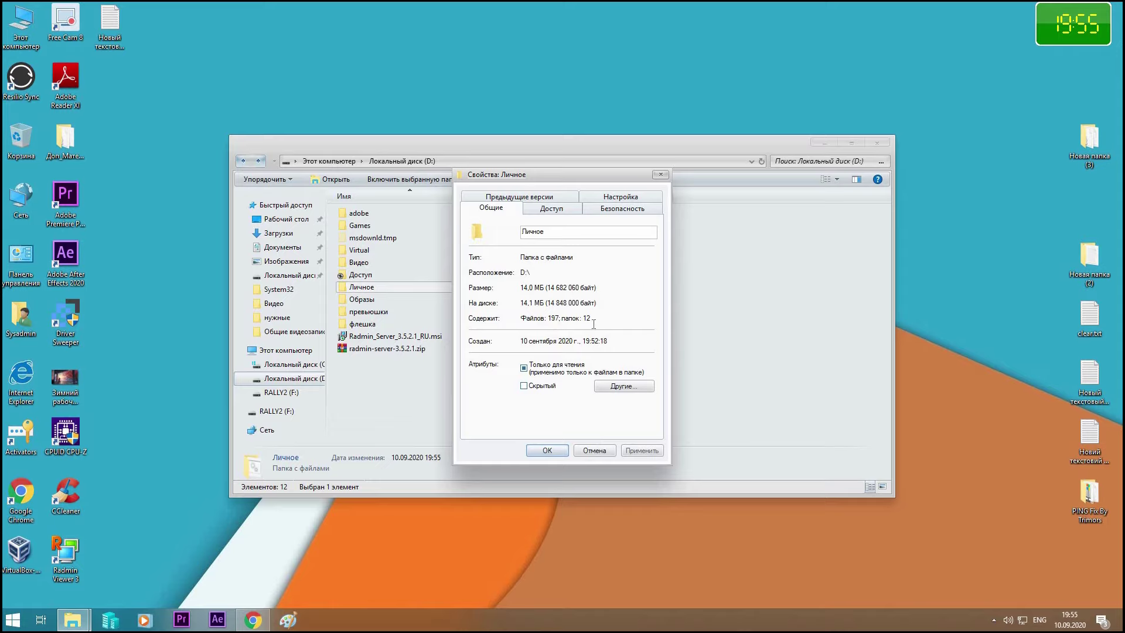
{"action": "left_click", "coordinate": [661, 174]}
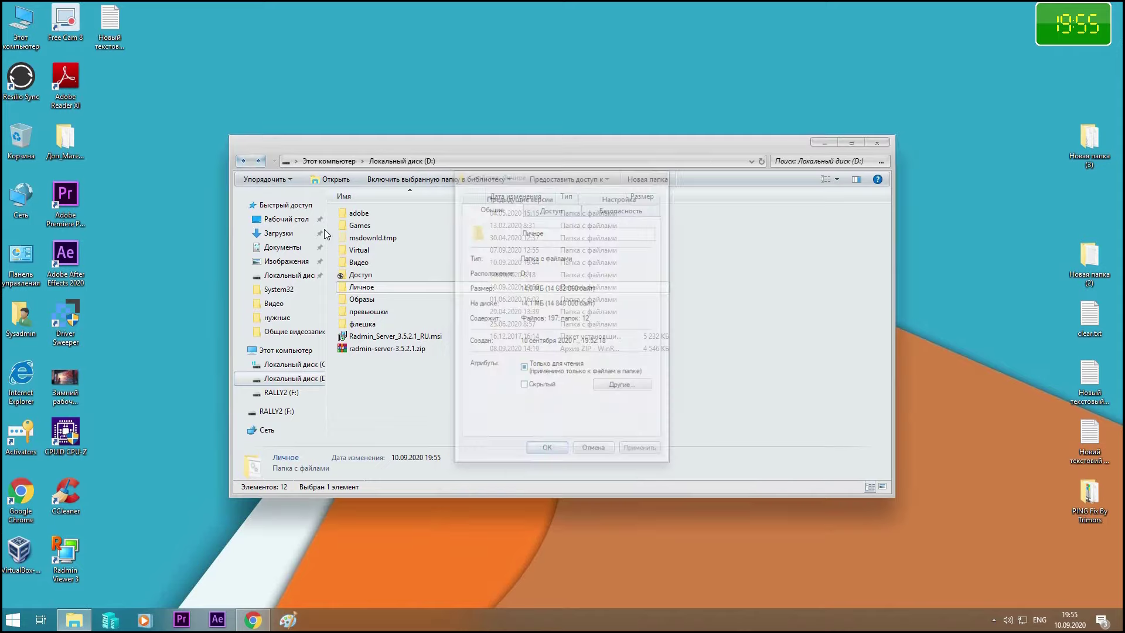
{"action": "double_click", "coordinate": [350, 290]}
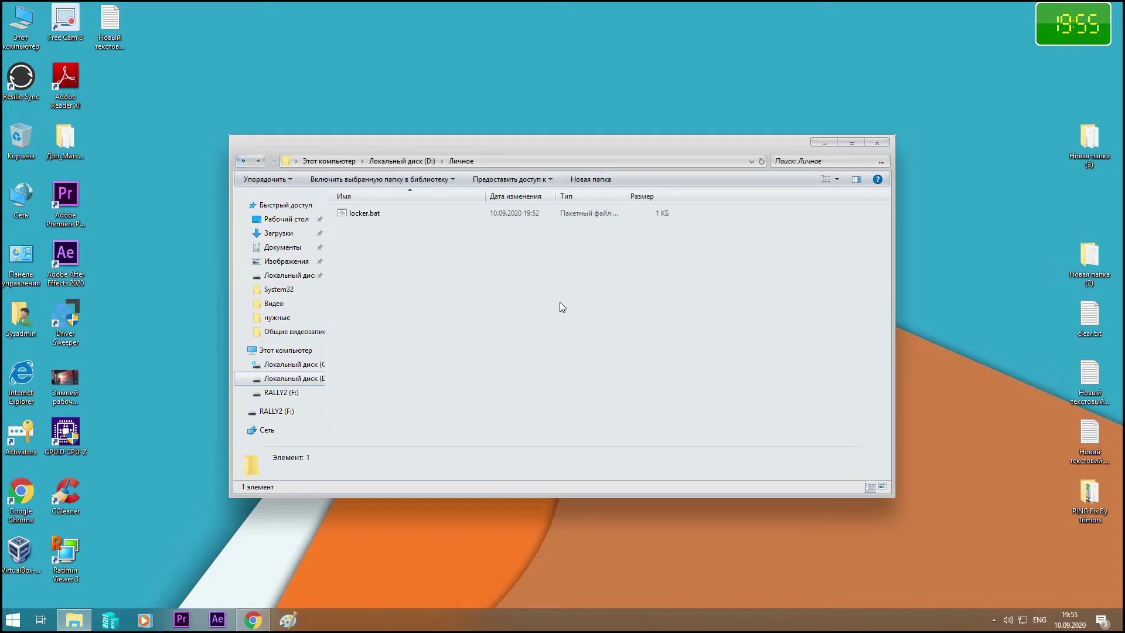
Run locker.bat repeatedly, failing with wrong passwords, then unlock Private with the correct password
{"action": "double_click", "coordinate": [364, 213]}
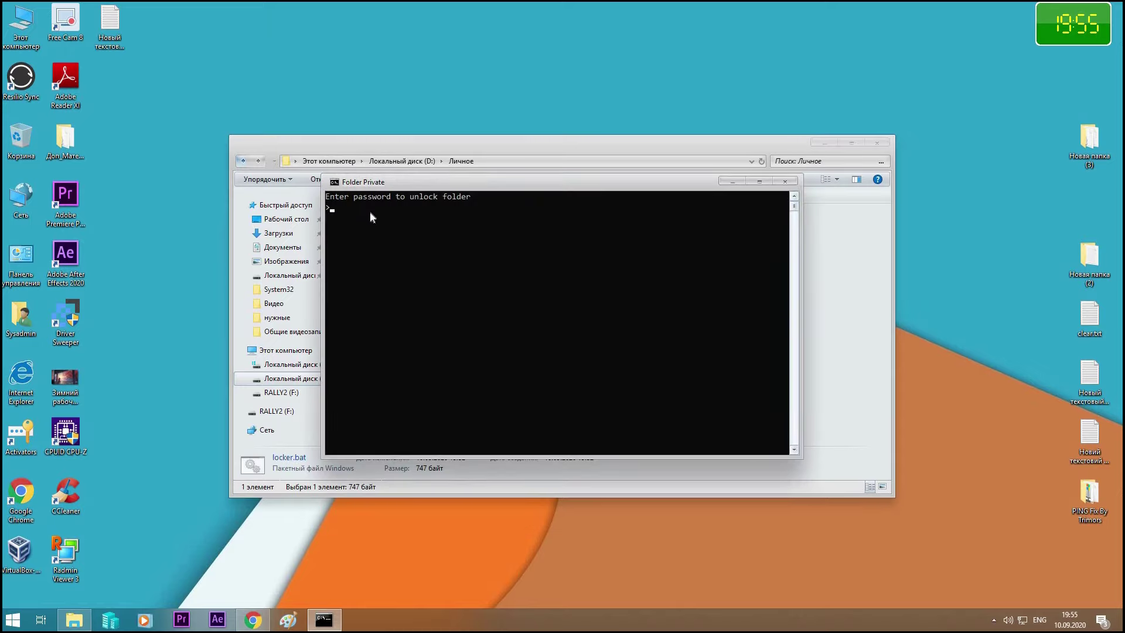
{"action": "key", "text": "Return"}
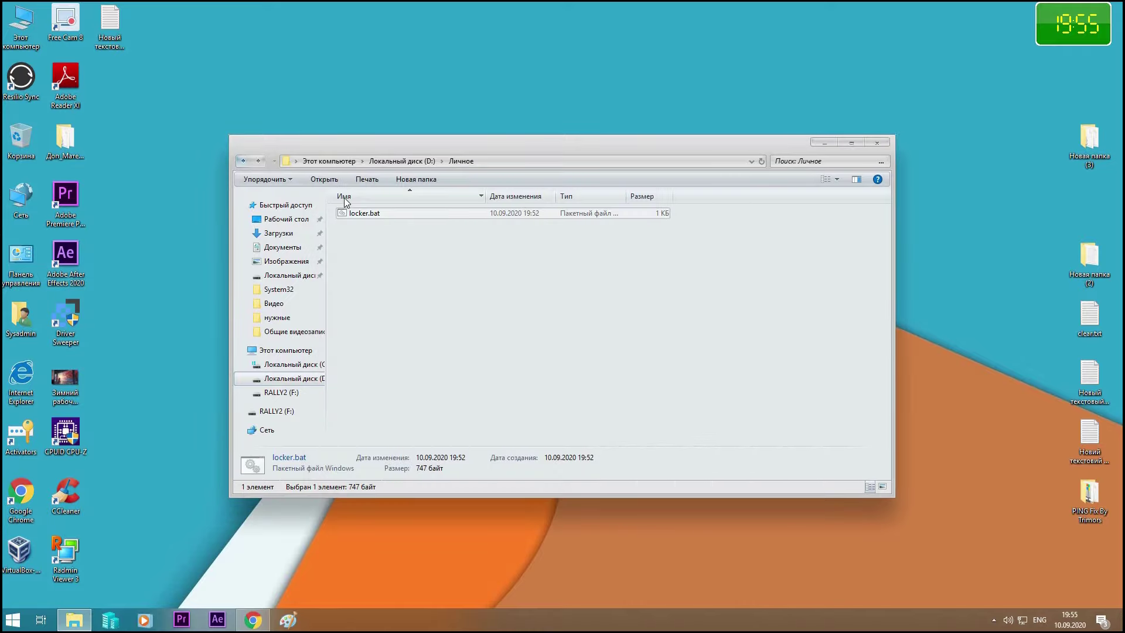
{"action": "double_click", "coordinate": [351, 210]}
{"action": "type", "text": "dafsfsdl;"}
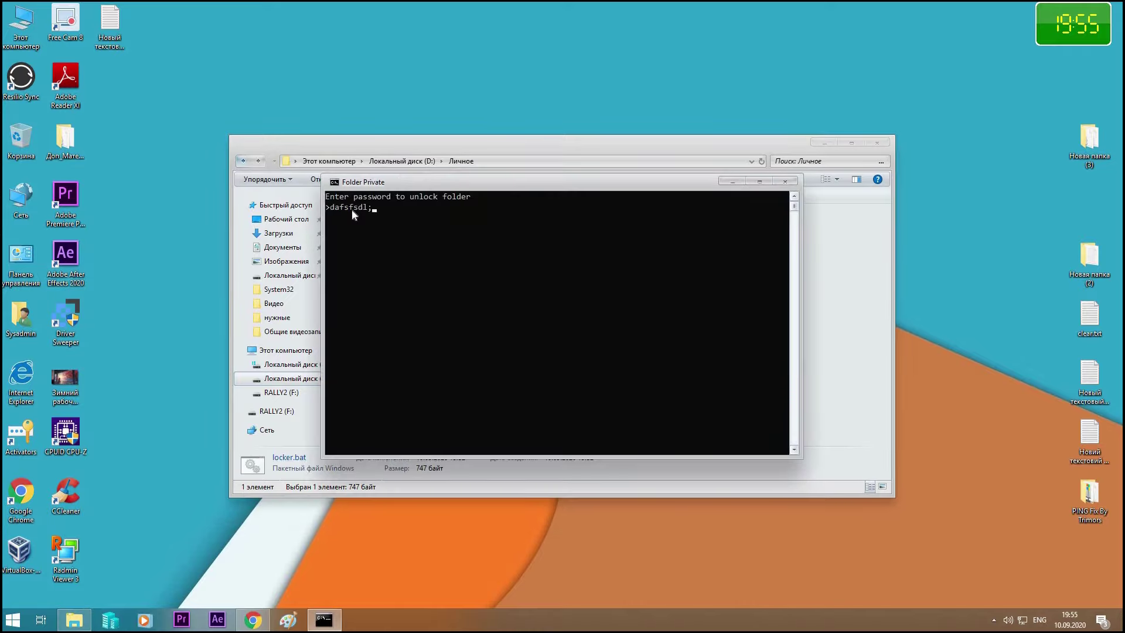
{"action": "type", "text": "fk"}
{"action": "key", "text": "Return"}
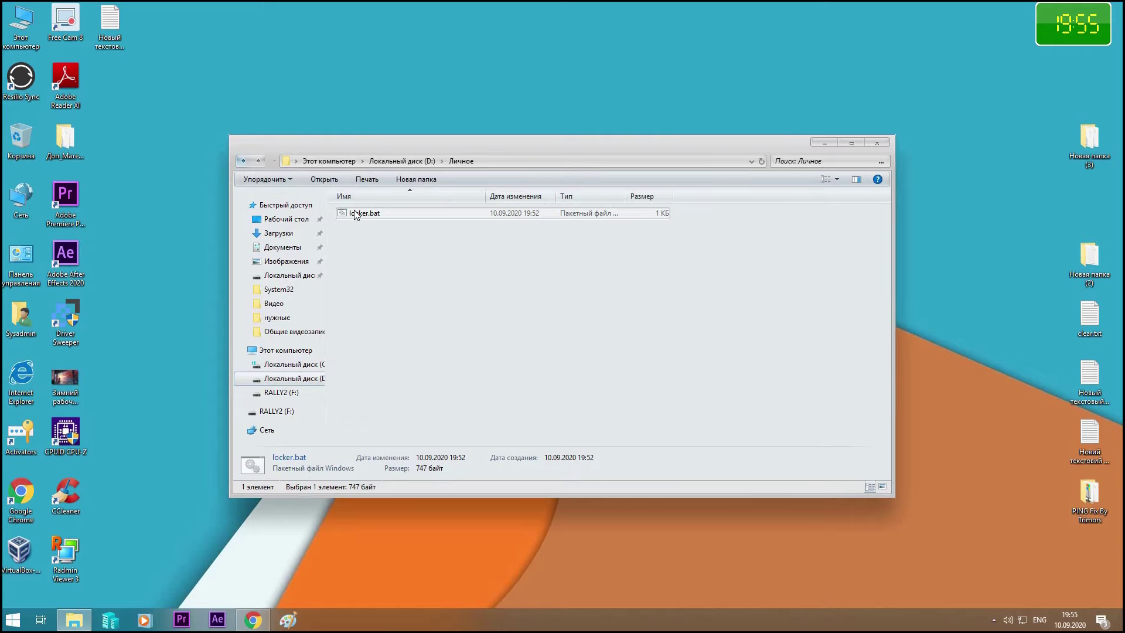
{"action": "double_click", "coordinate": [355, 214]}
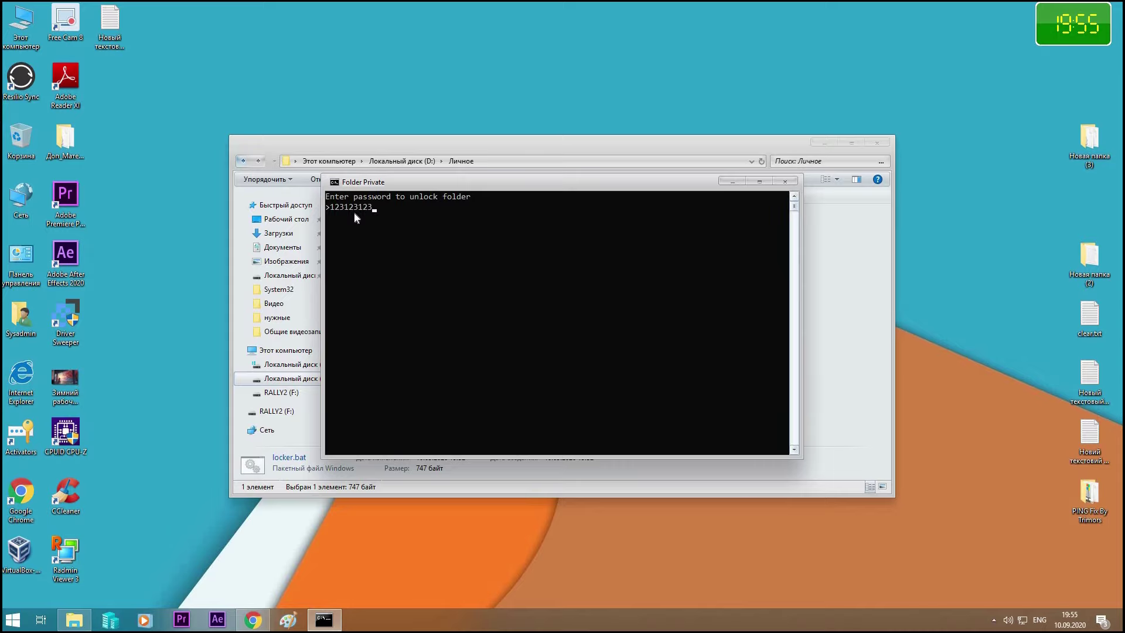
{"action": "key", "text": "Return"}
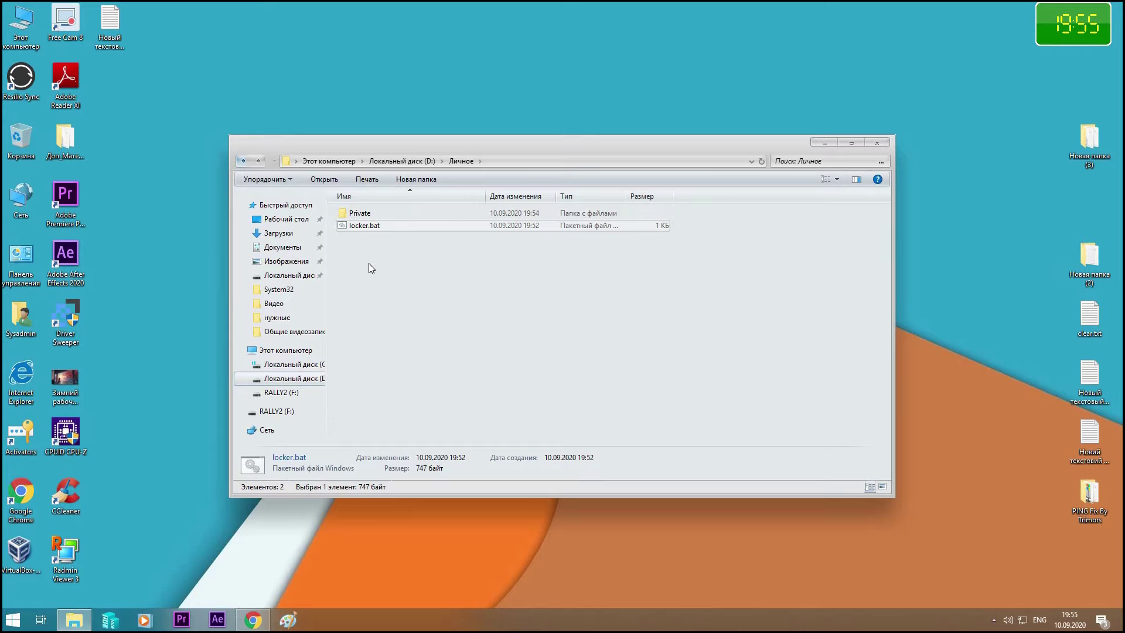
Browse into Private, Новая папка (3) and CdmResource, then return to Личное
{"action": "left_click", "coordinate": [360, 212]}
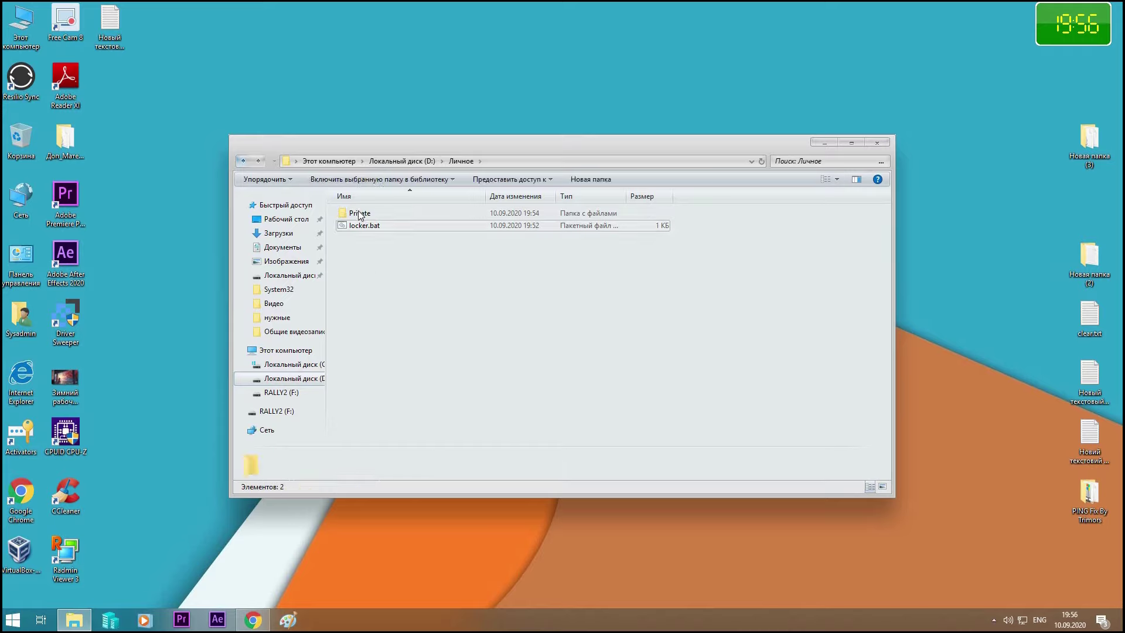
{"action": "double_click", "coordinate": [361, 213]}
{"action": "double_click", "coordinate": [362, 212]}
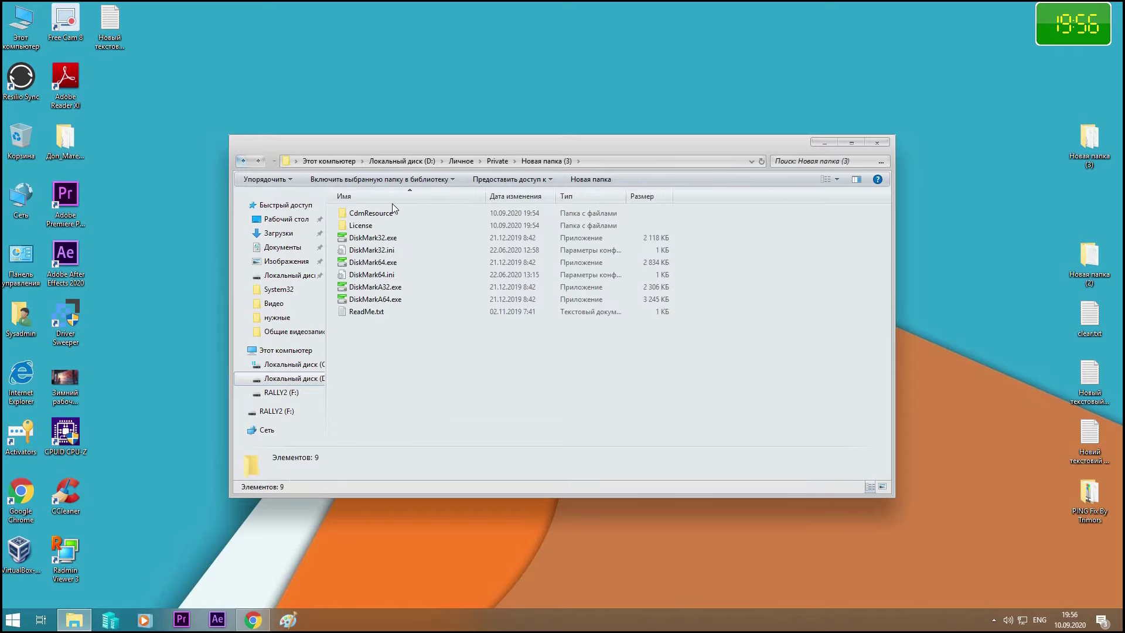
{"action": "double_click", "coordinate": [378, 215]}
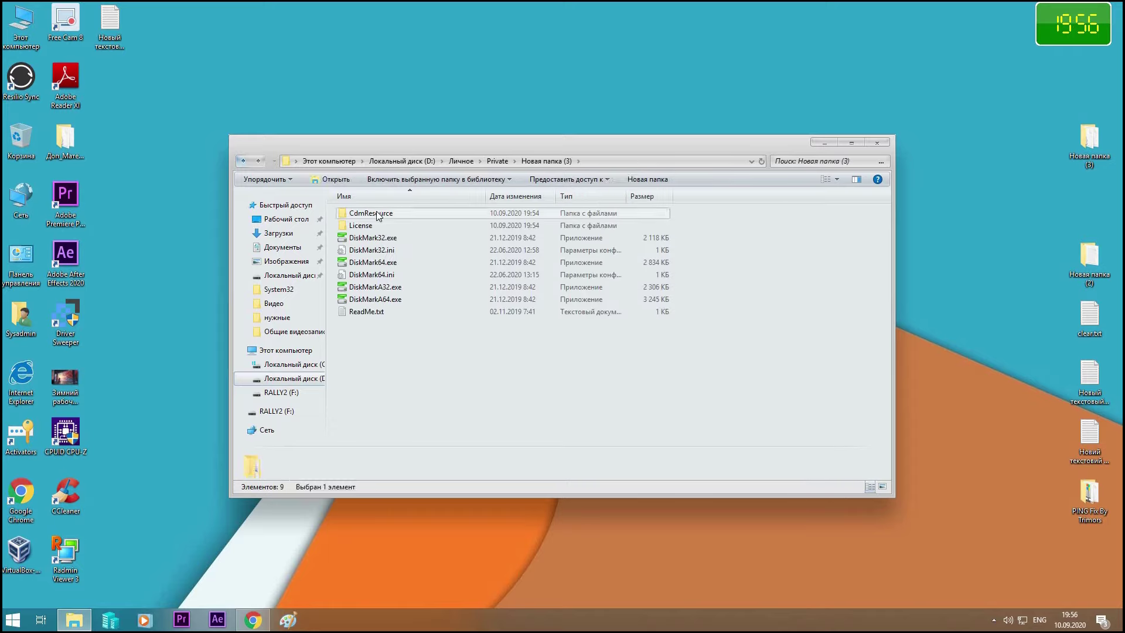
{"action": "left_click", "coordinate": [240, 161]}
{"action": "left_click", "coordinate": [240, 161]}
{"action": "key", "text": "alt+Left"}
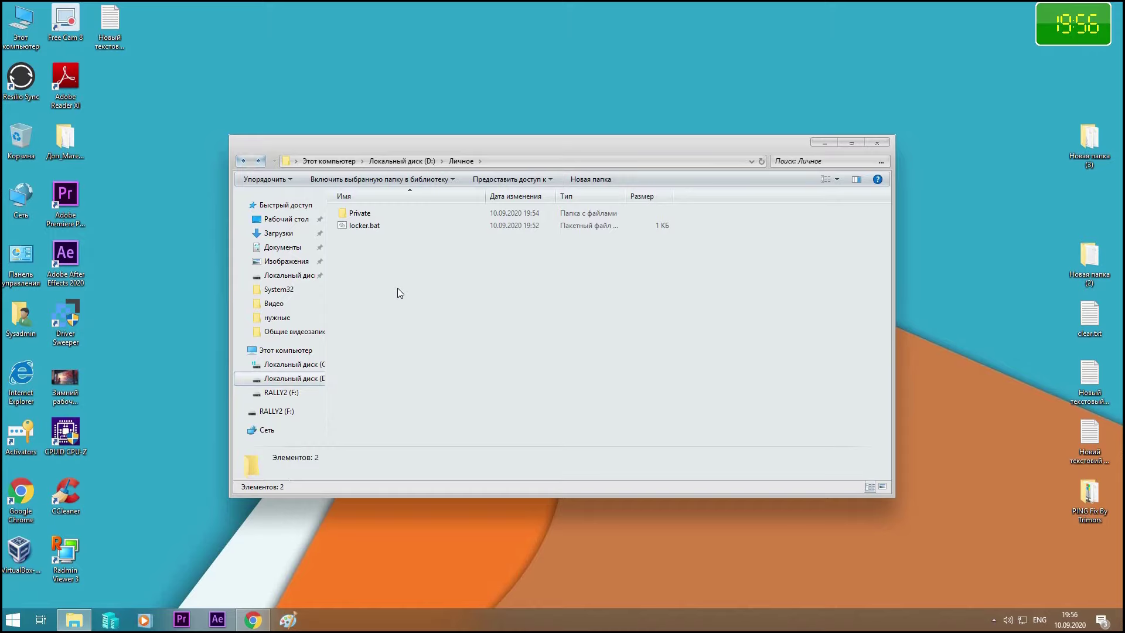
Lock Private again by running locker.bat and confirming with Y
{"action": "double_click", "coordinate": [362, 226]}
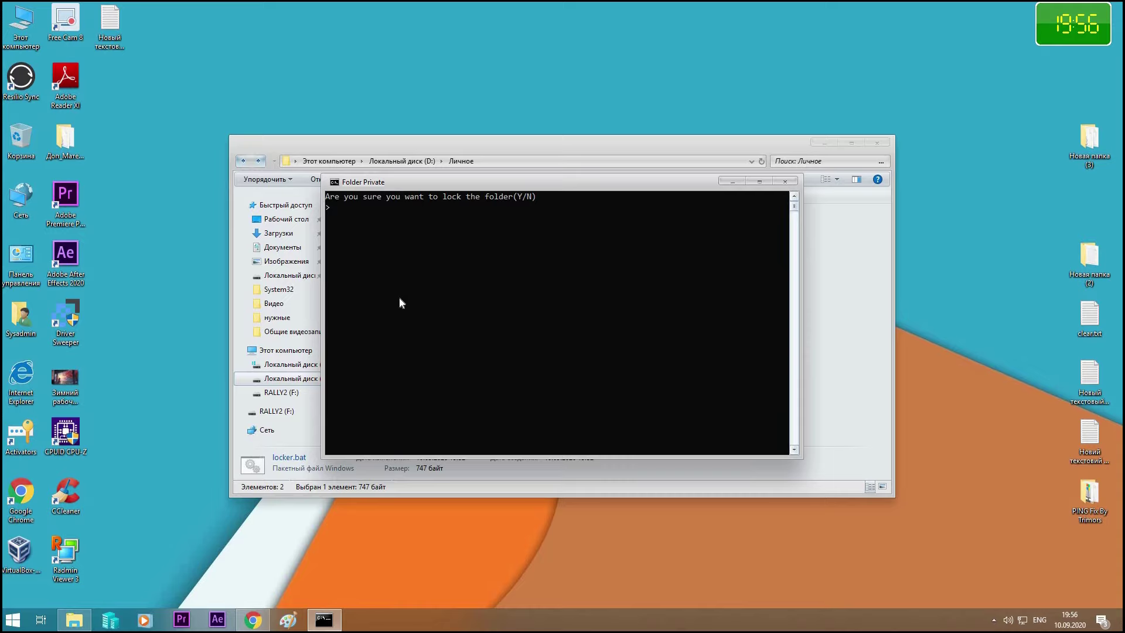
{"action": "type", "text": "Y"}
{"action": "key", "text": "Return"}
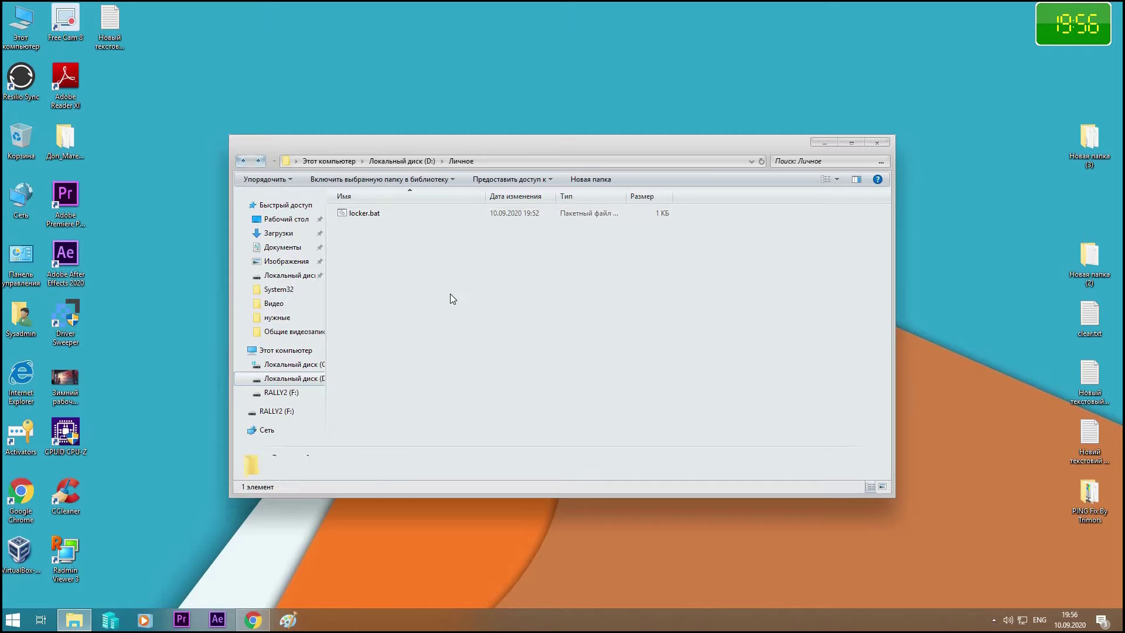
Delete locker.bat, empty the Recycle Bin, and reopen Личное from drive D:
{"action": "right_click", "coordinate": [375, 218]}
{"action": "left_click", "coordinate": [420, 459]}
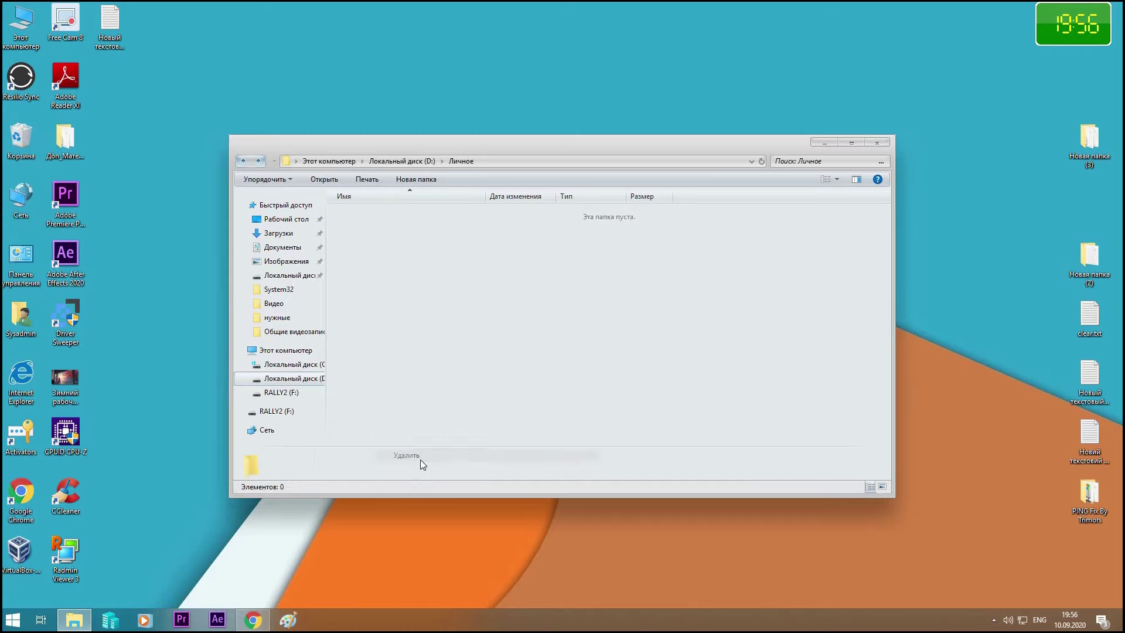
{"action": "right_click", "coordinate": [22, 133]}
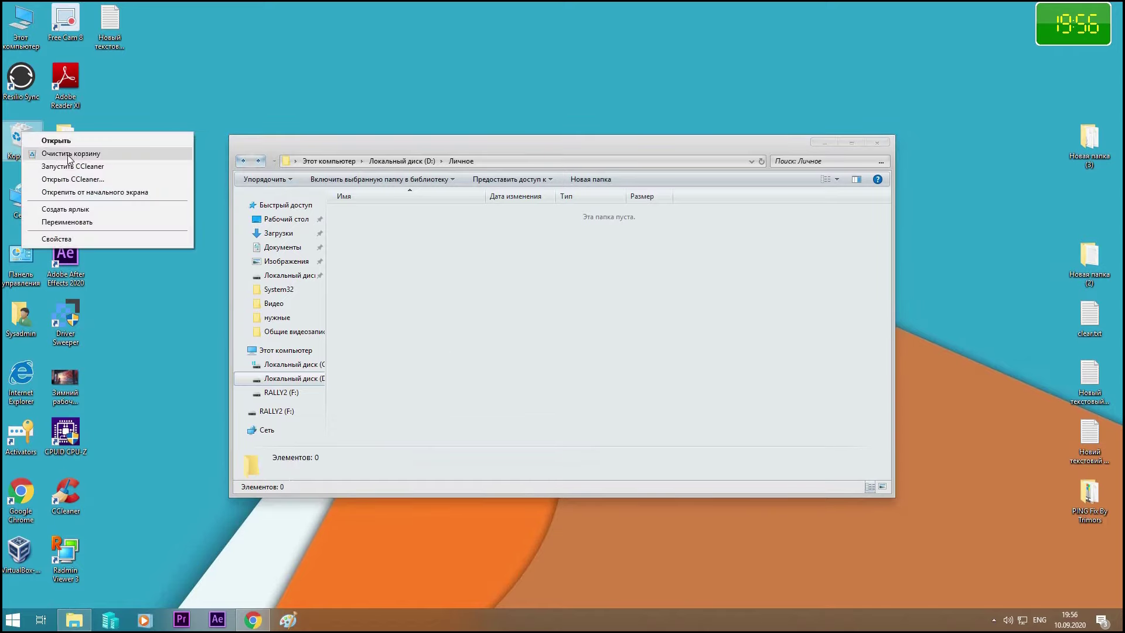
{"action": "left_click", "coordinate": [69, 154]}
{"action": "left_click", "coordinate": [606, 357]}
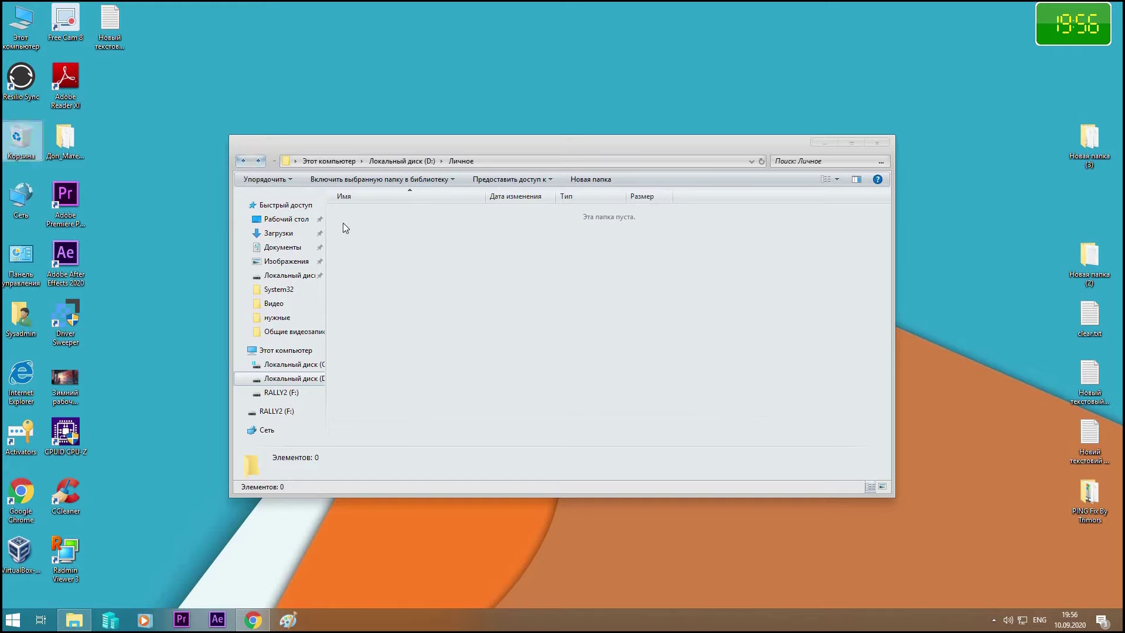
{"action": "left_click", "coordinate": [244, 161]}
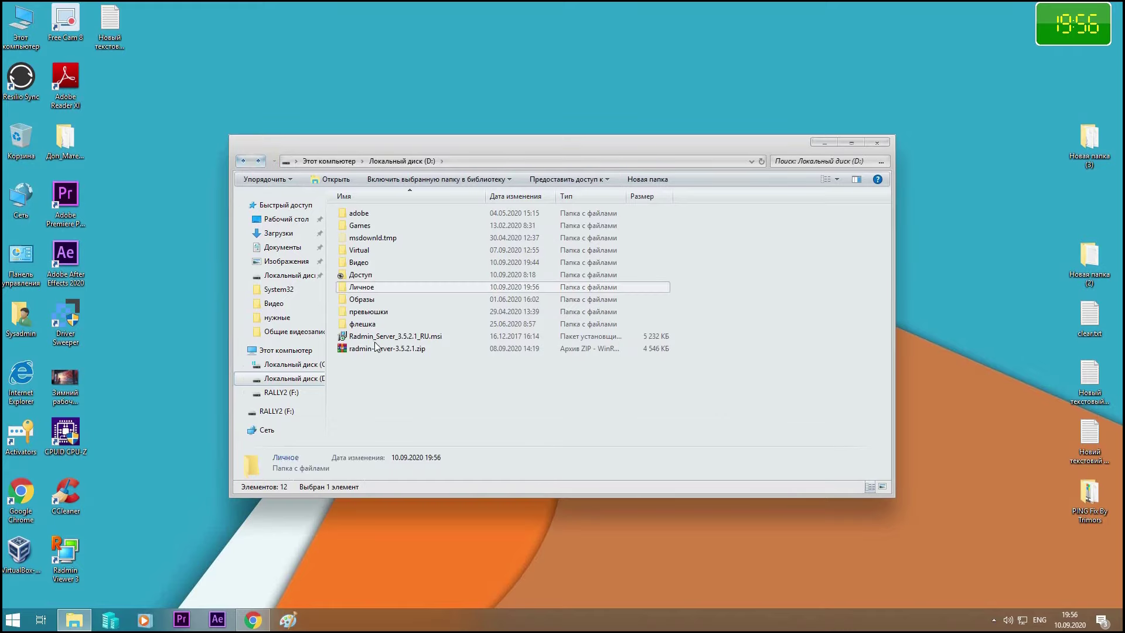
{"action": "double_click", "coordinate": [363, 286]}
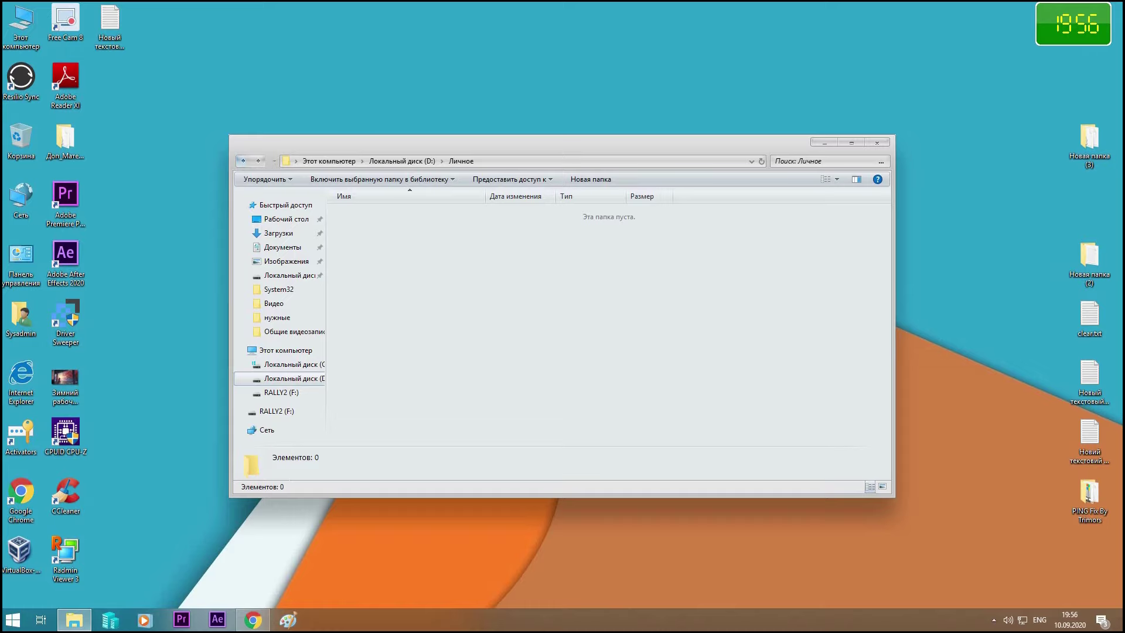
Paste the locker script into the text document, replace PASSWORD_GOES_HERE with a new password, and save
{"action": "double_click", "coordinate": [399, 214]}
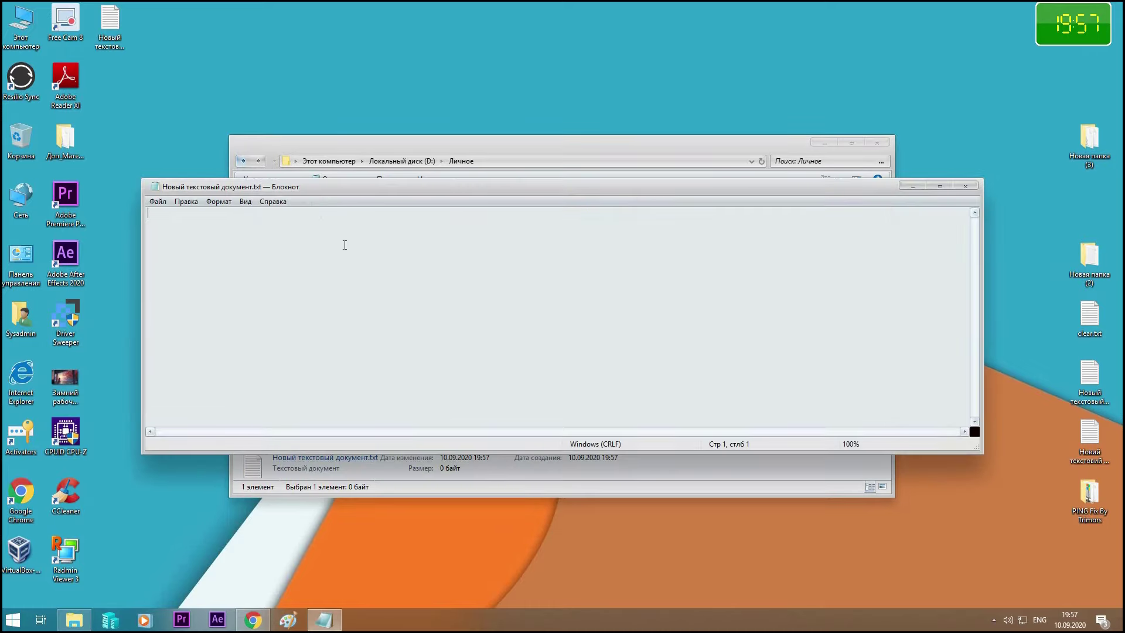
{"action": "key", "text": "ctrl+v"}
{"action": "scroll", "coordinate": [307, 315], "scroll_direction": "up", "scroll_amount": 1}
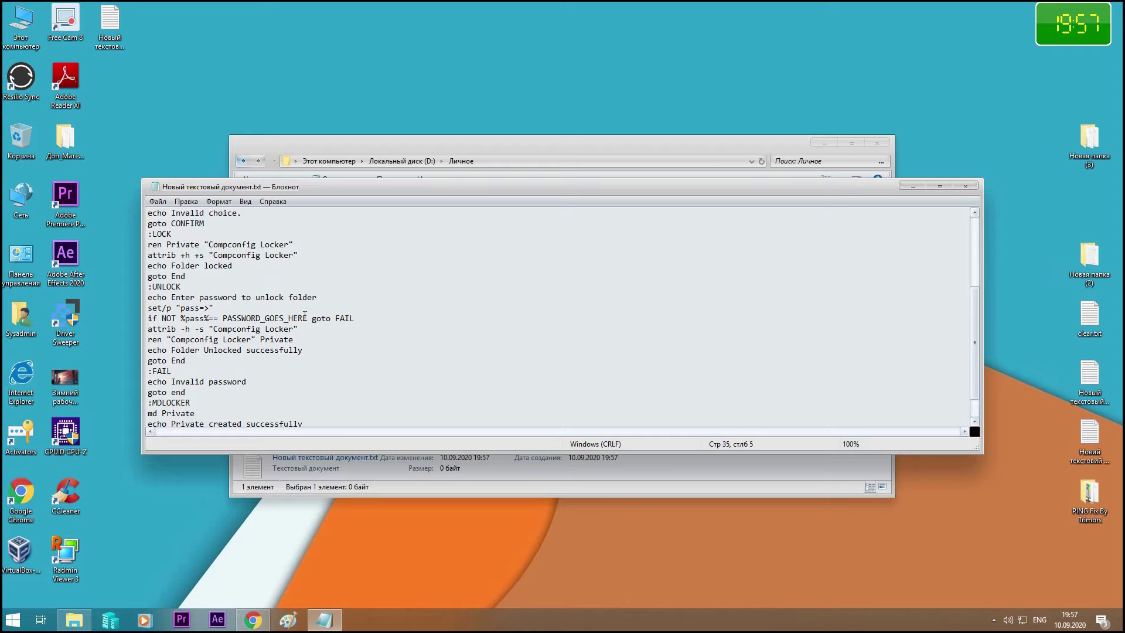
{"action": "left_click_drag", "start_coordinate": [307, 314], "coordinate": [225, 314]}
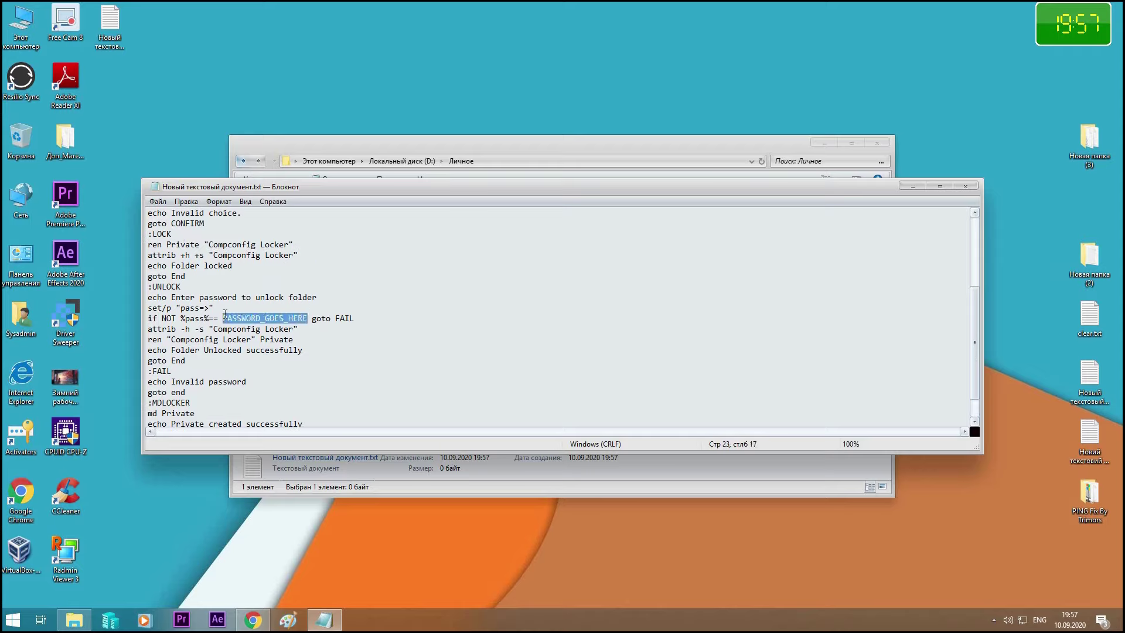
{"action": "type", "text": "1231231"}
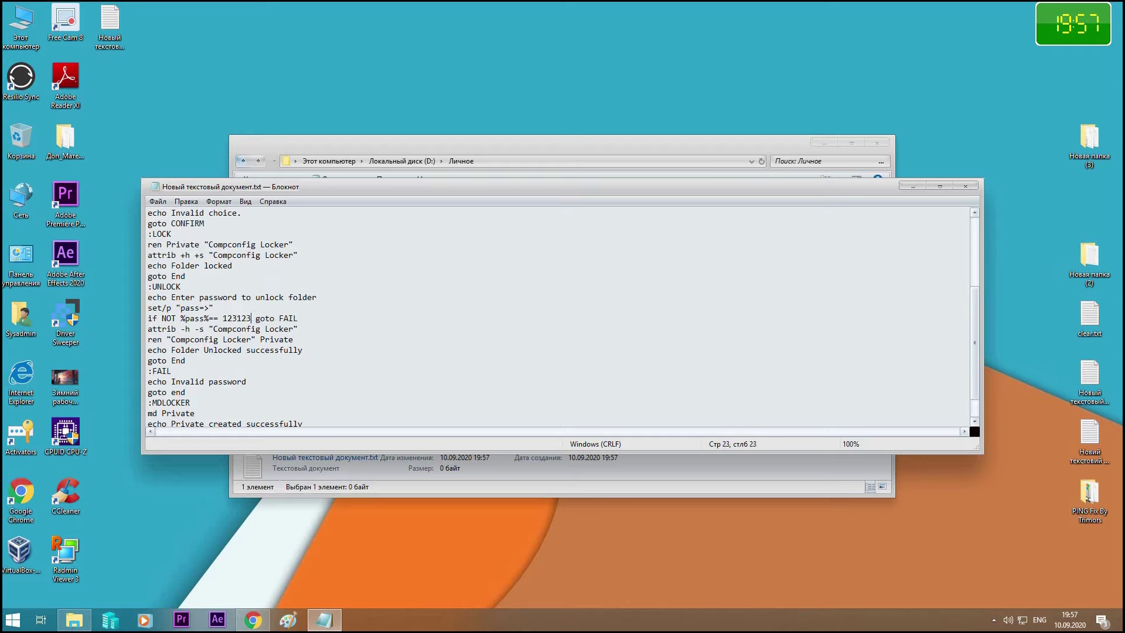
{"action": "type", "text": "23"}
{"action": "left_click", "coordinate": [964, 188]}
{"action": "left_click", "coordinate": [500, 320]}
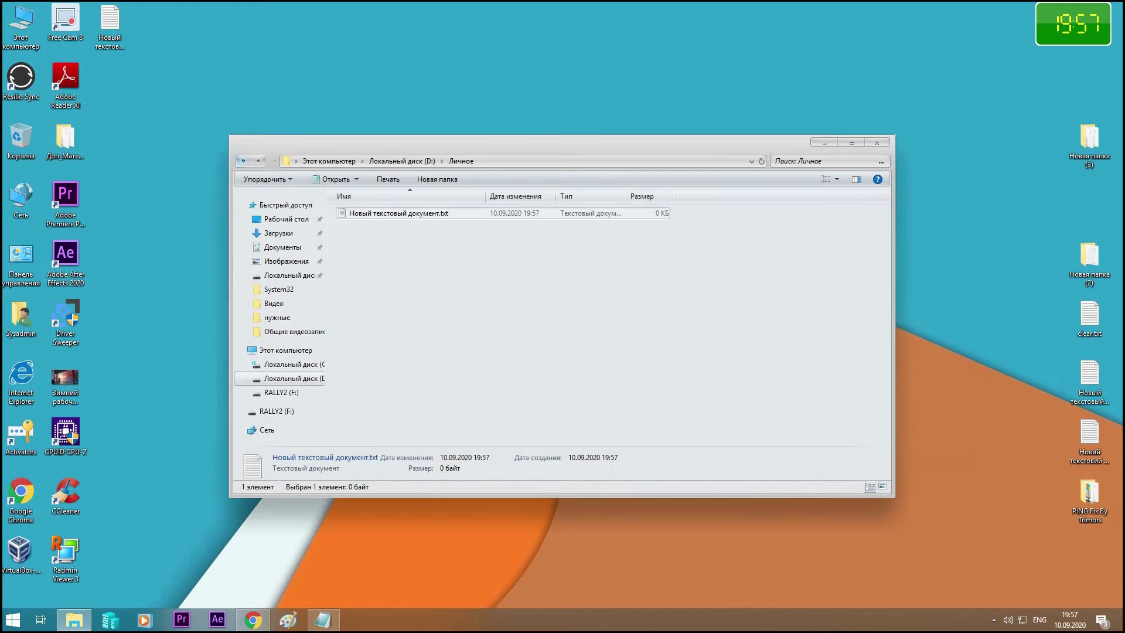
Rename the text document to locker.bat, accepting the extension change
{"action": "left_click", "coordinate": [399, 214]}
{"action": "left_click_drag", "start_coordinate": [453, 212], "coordinate": [350, 218]}
{"action": "type", "text": "locker.bat"}
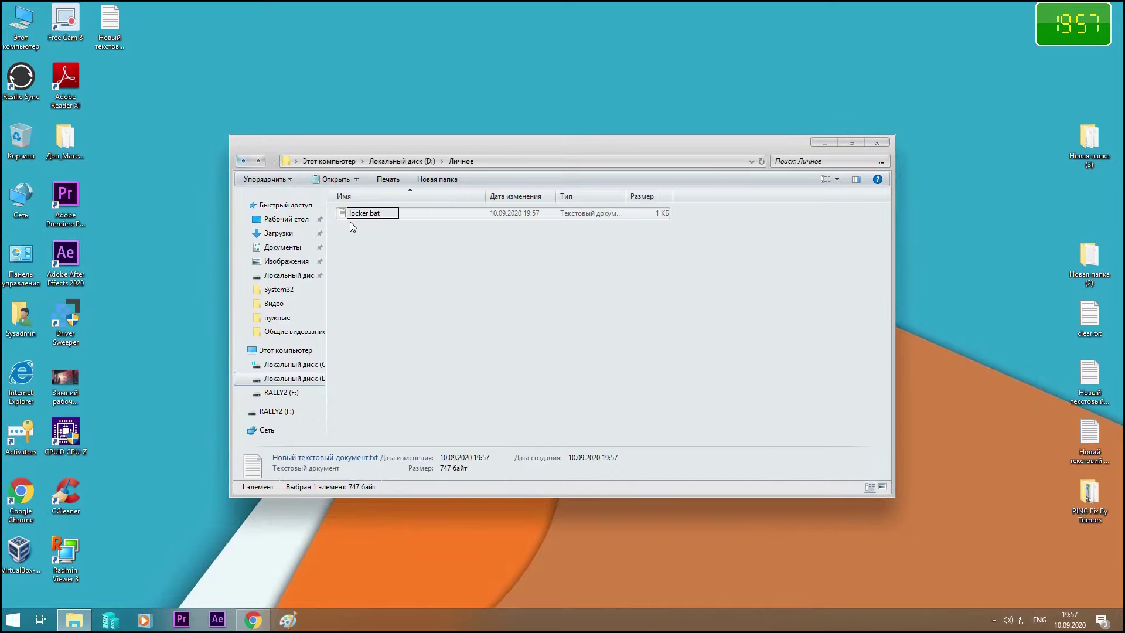
{"action": "key", "text": "Return"}
{"action": "left_click", "coordinate": [618, 311]}
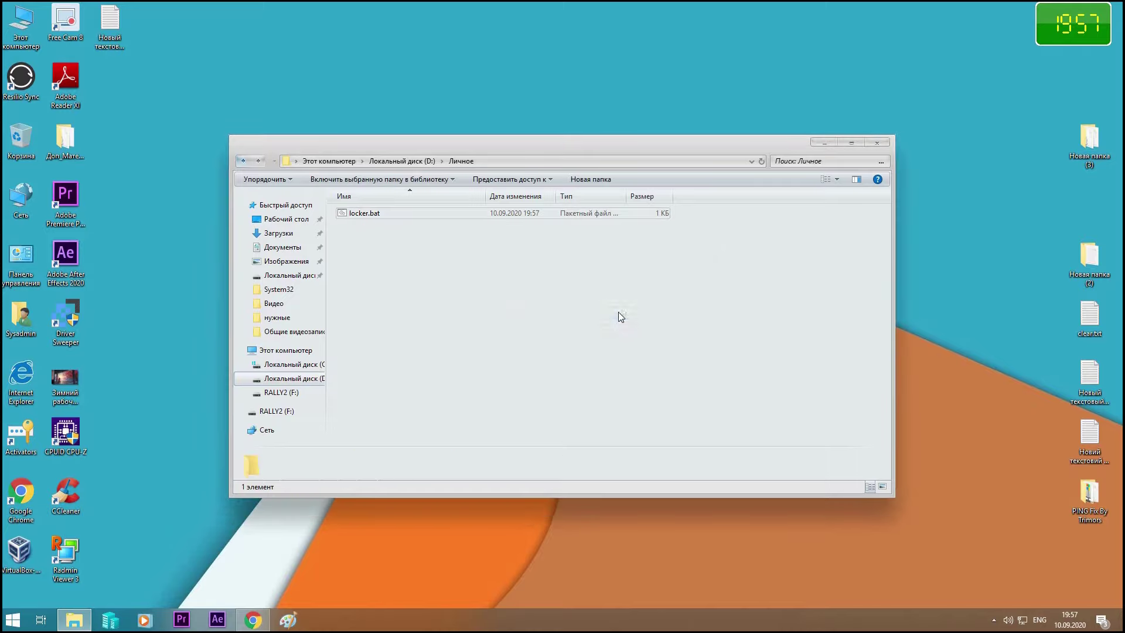
Unlock Private with the new locker.bat password and confirm Новая папка (3) is still inside
{"action": "double_click", "coordinate": [357, 214]}
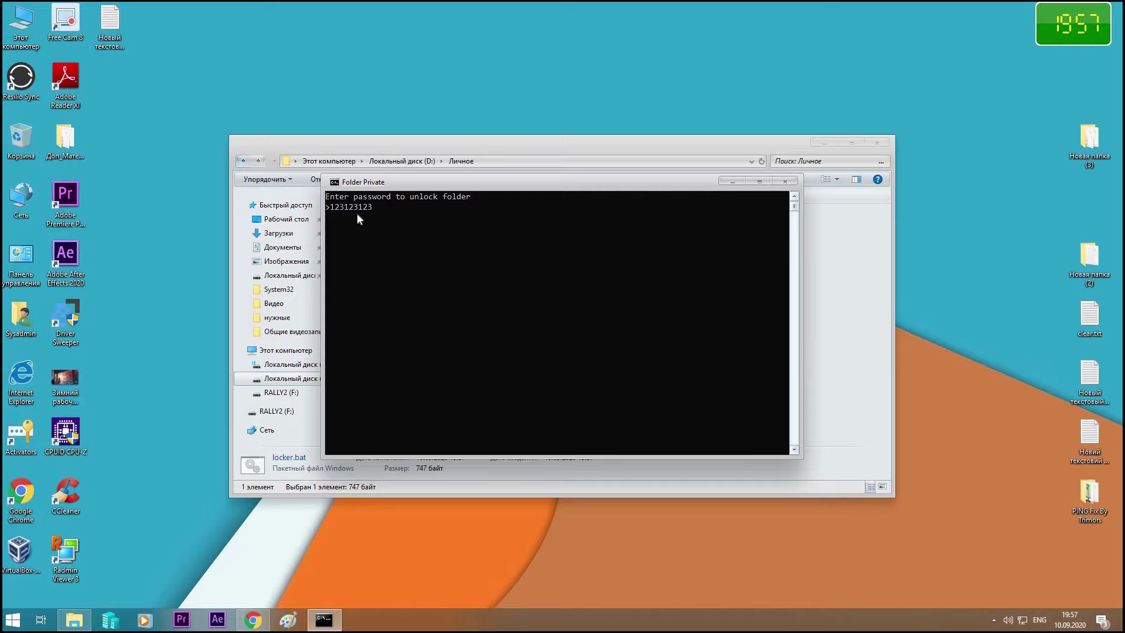
{"action": "key", "text": "Return"}
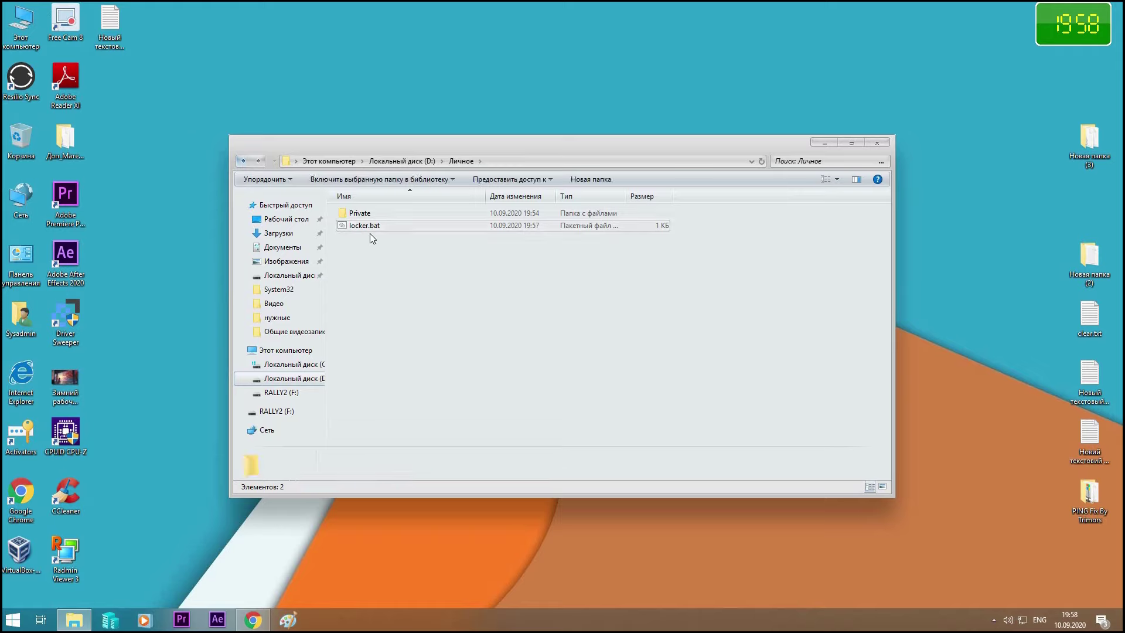
{"action": "double_click", "coordinate": [361, 215]}
{"action": "double_click", "coordinate": [361, 214]}
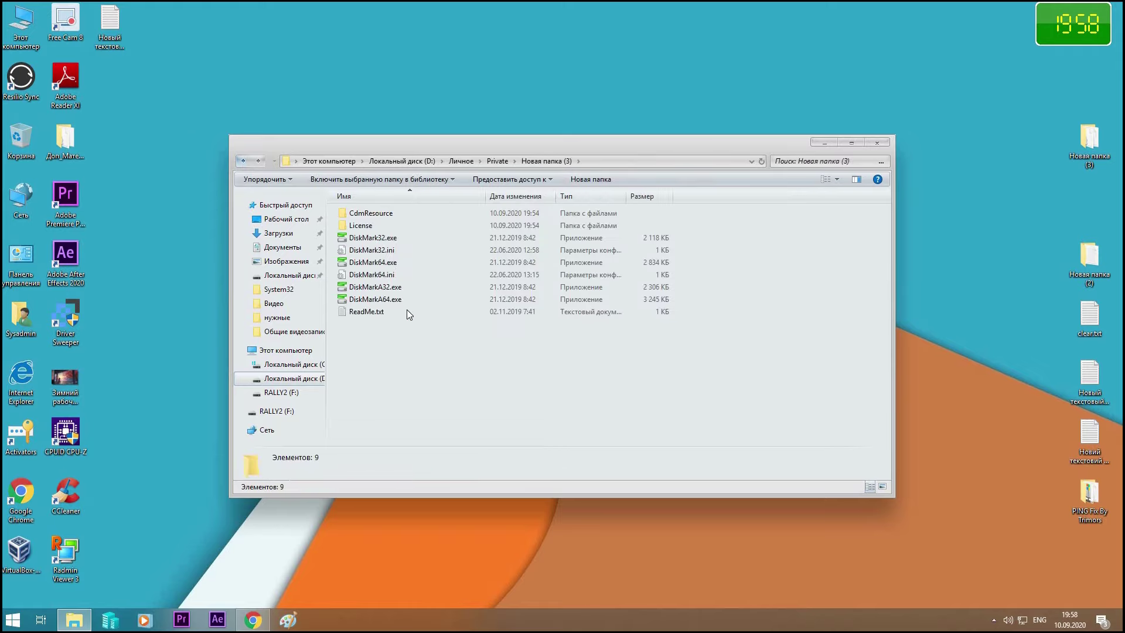
{"action": "key", "text": "BackSpace"}
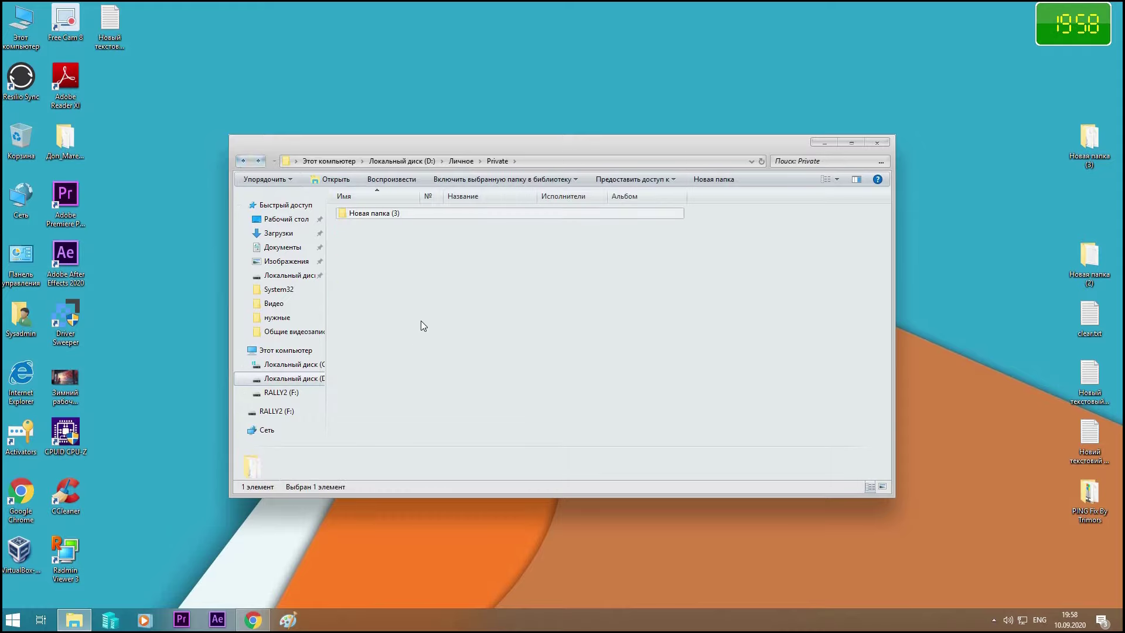